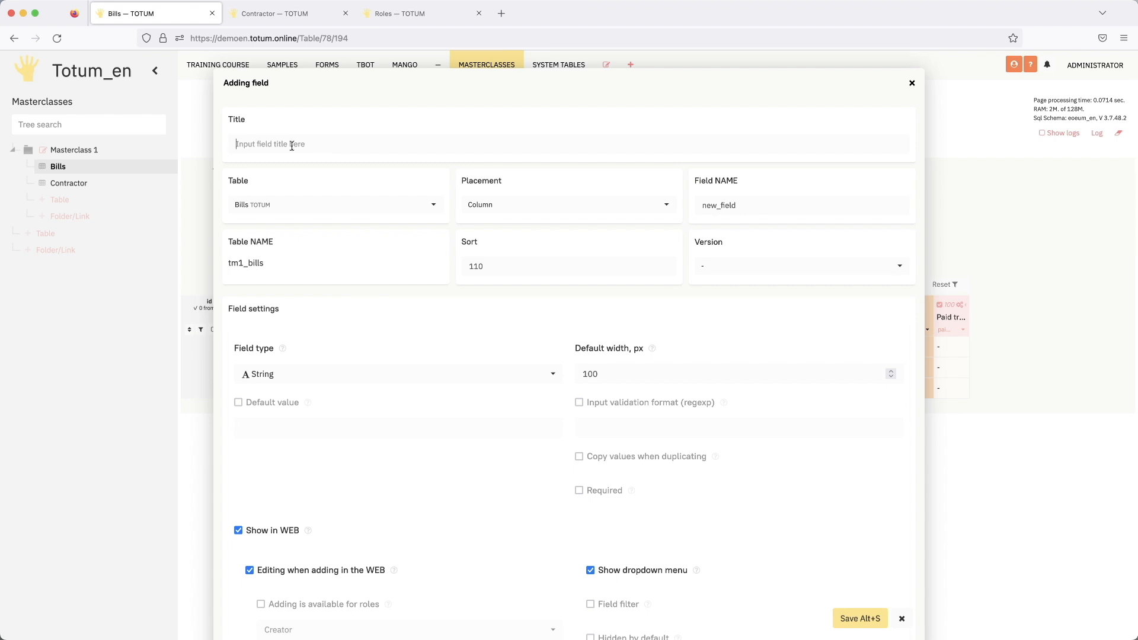
- Title the new Bills field "Sum in to pay" and set its field type to Number
text(Sum in to)
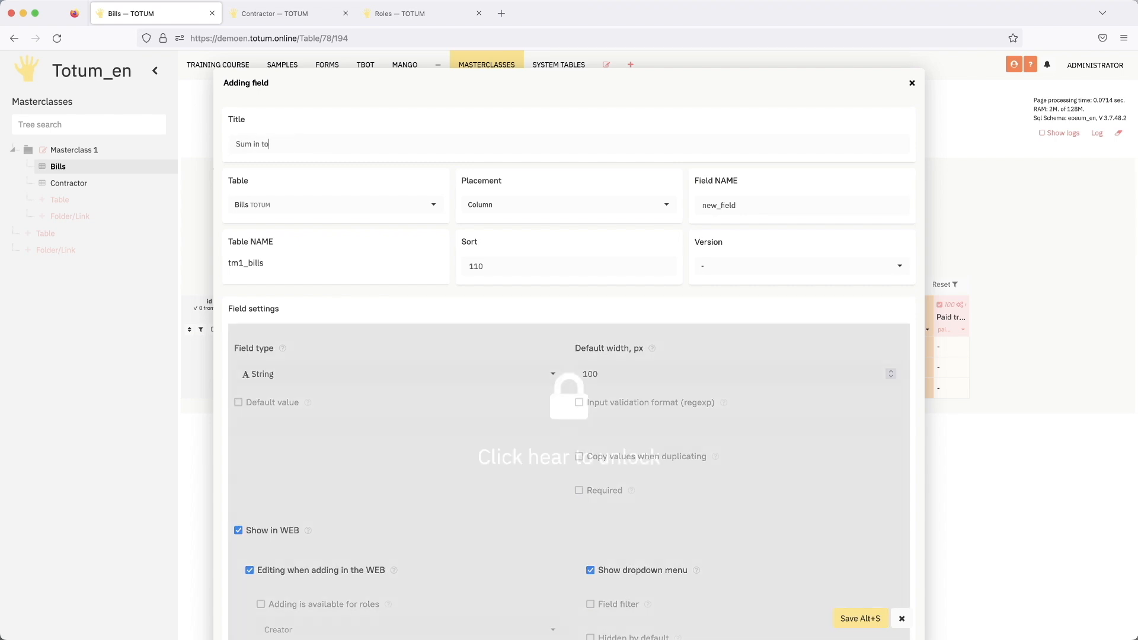
text( pay)
click(364, 373)
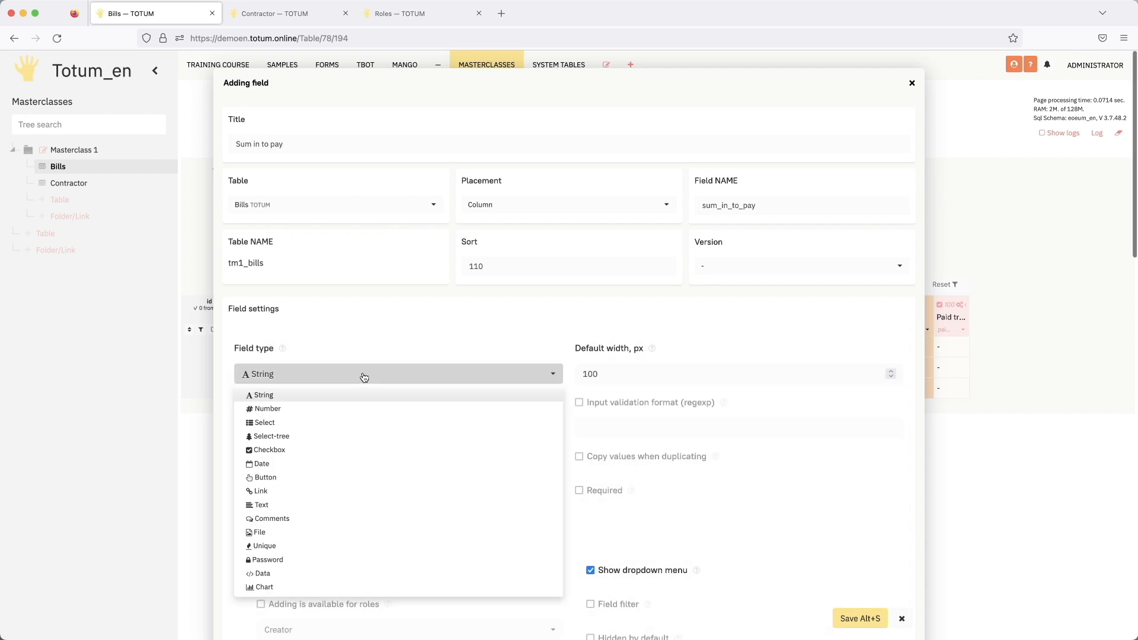
click(326, 412)
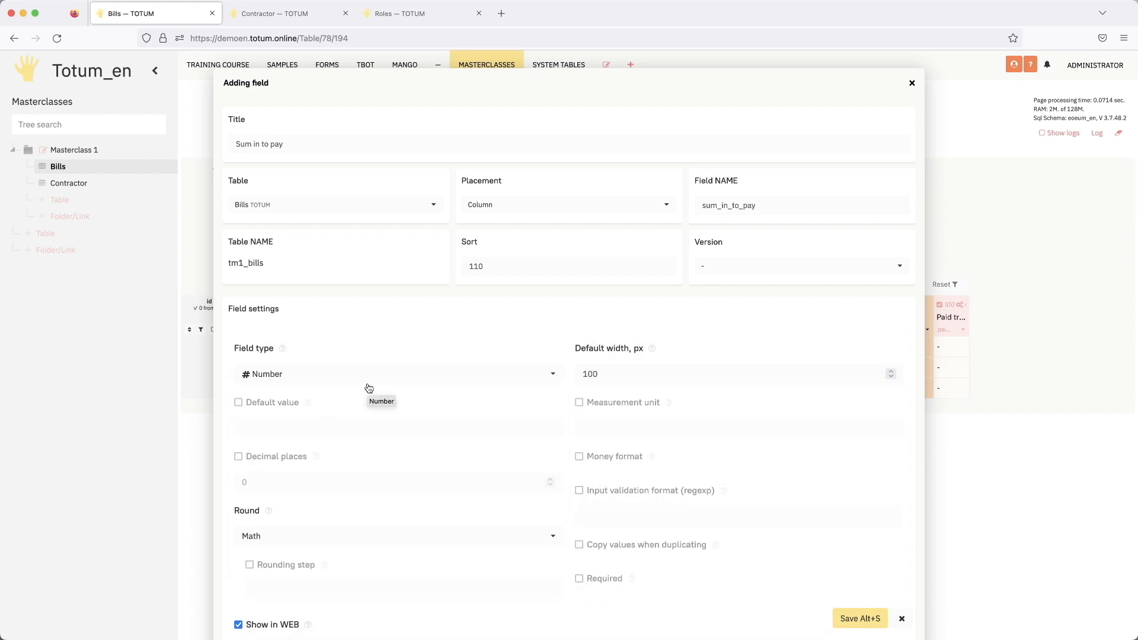
- Disable Editing when adding in the WEB, Editable in WEB and Show dropdown menu for the new field
scroll(289, 471, down, 3)
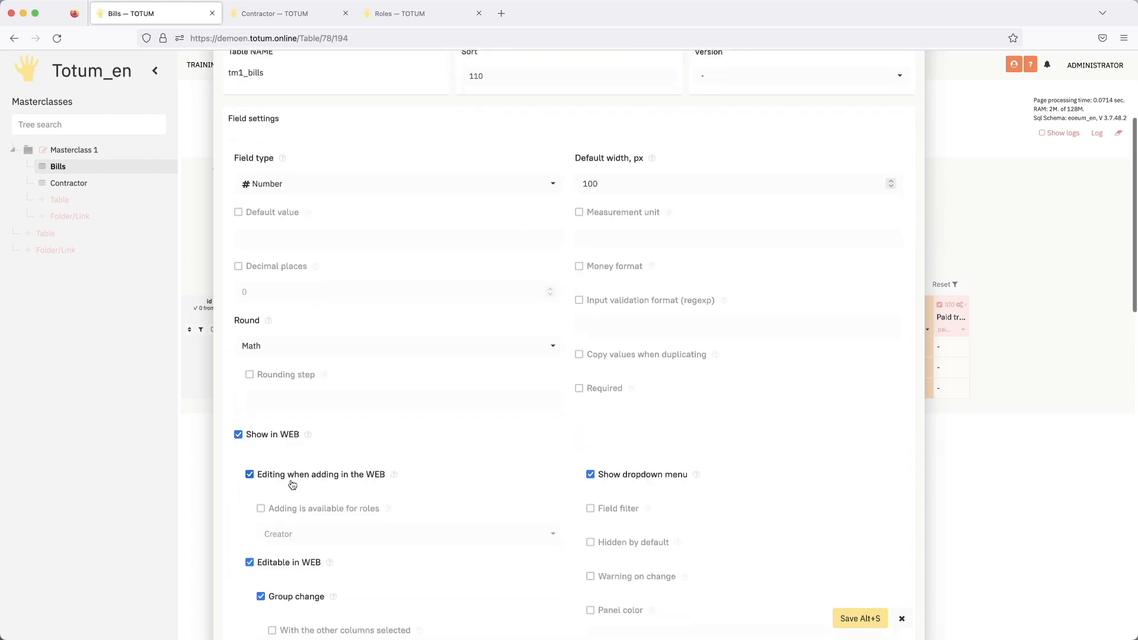
scroll(293, 477, down, 3)
click(293, 320)
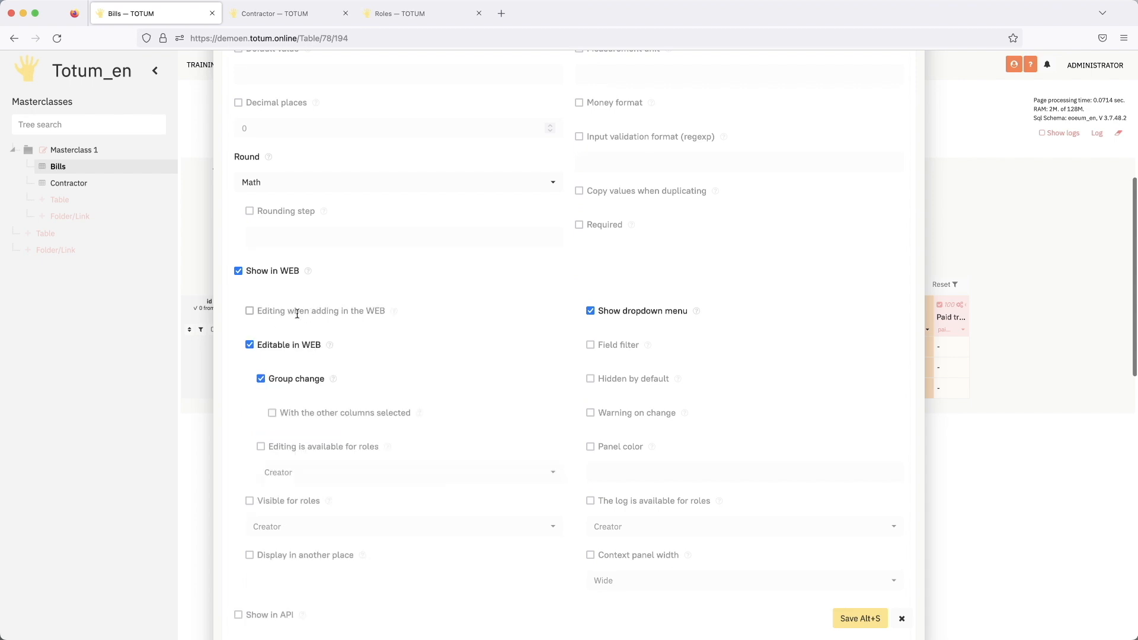
click(290, 350)
click(631, 329)
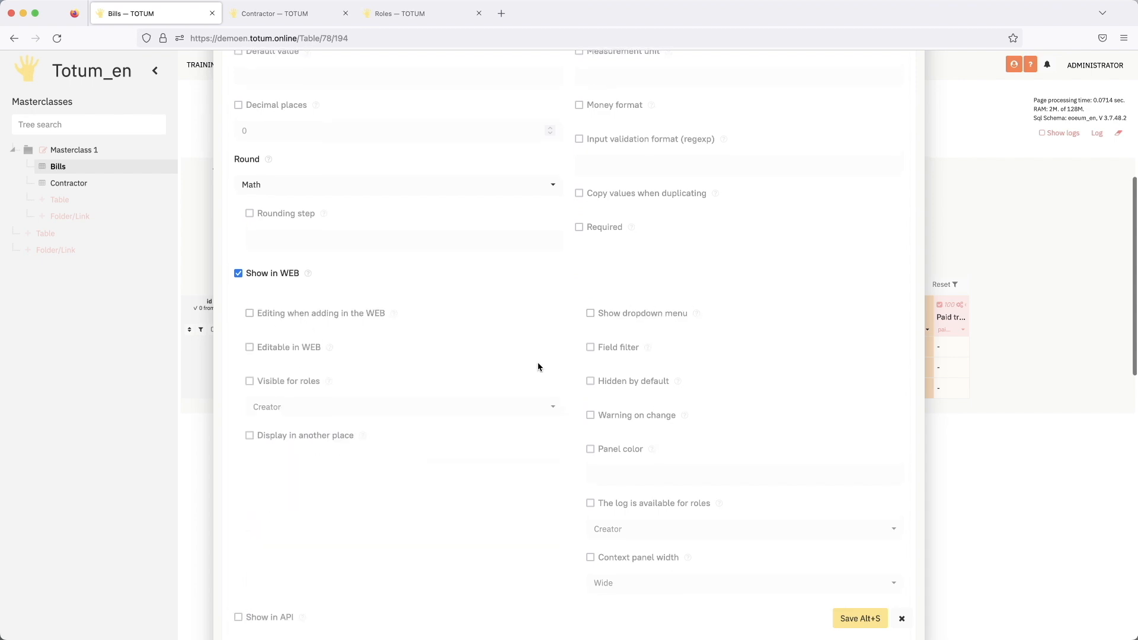
- Place the "Sum in to pay" field in the Header with a default width of 150 px and save it
scroll(536, 368, up, 5)
click(531, 174)
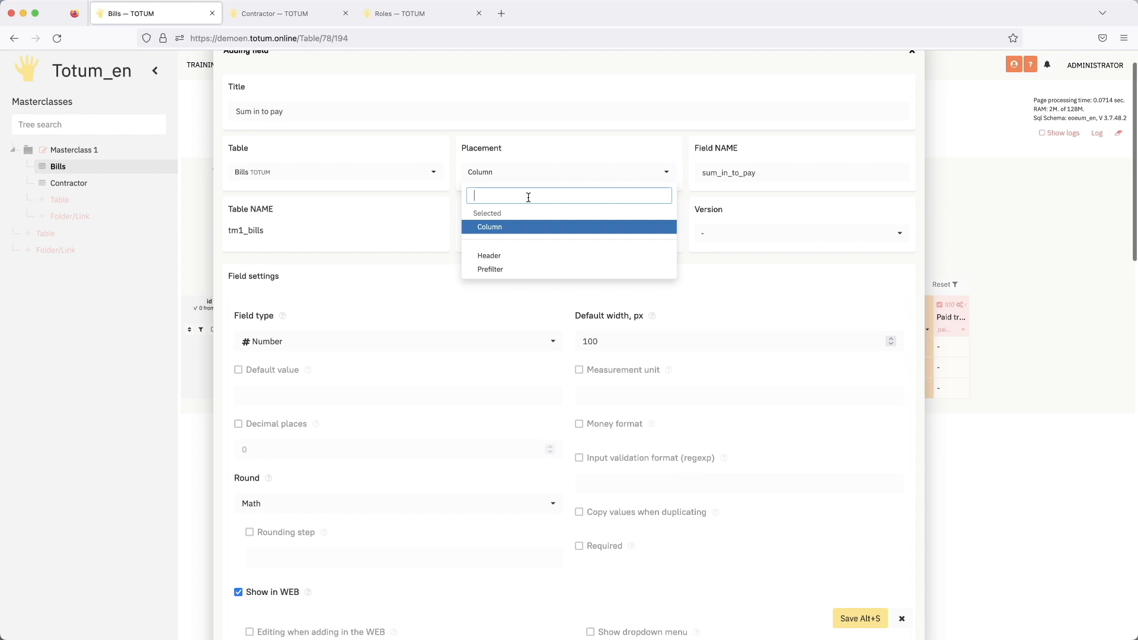
click(501, 252)
drag(613, 346, 557, 341)
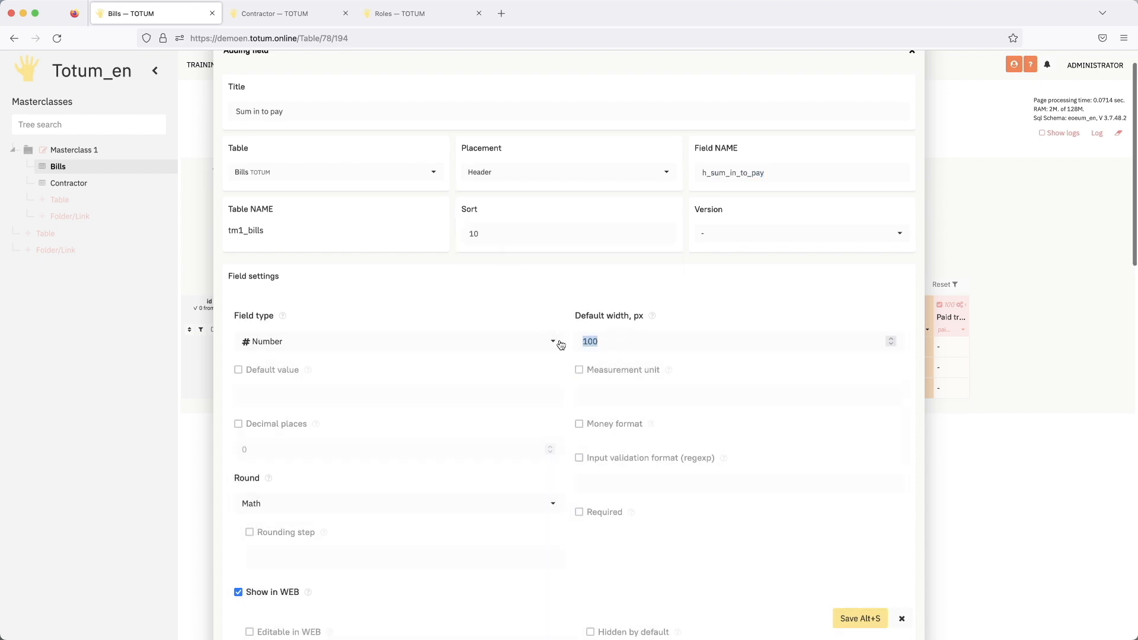
text(150)
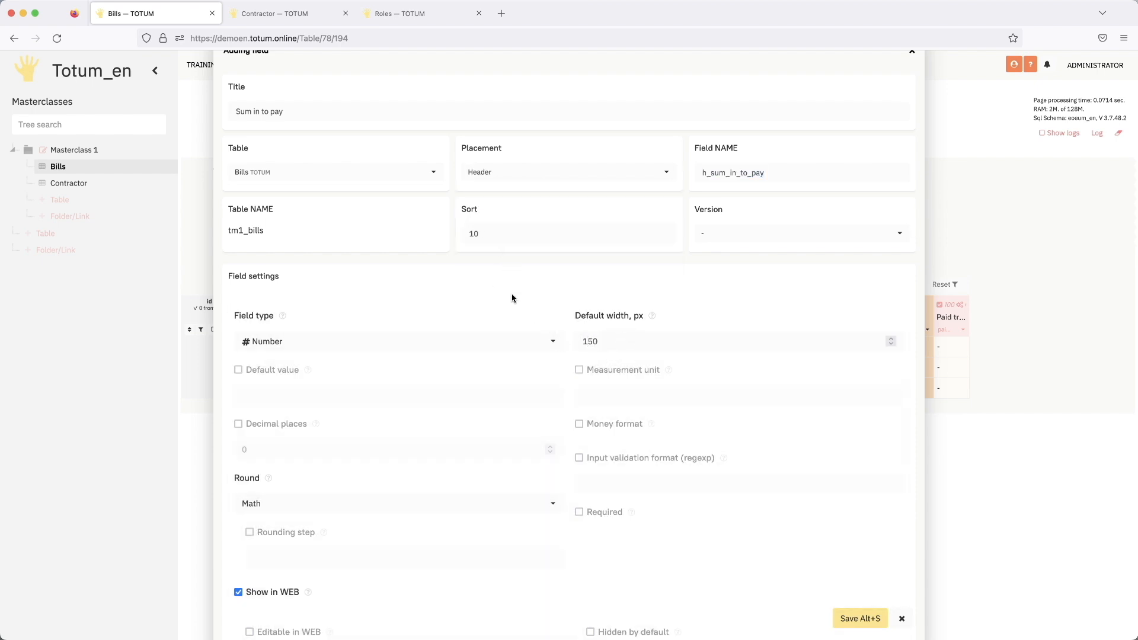
scroll(519, 298, down, 3)
scroll(520, 297, down, 10)
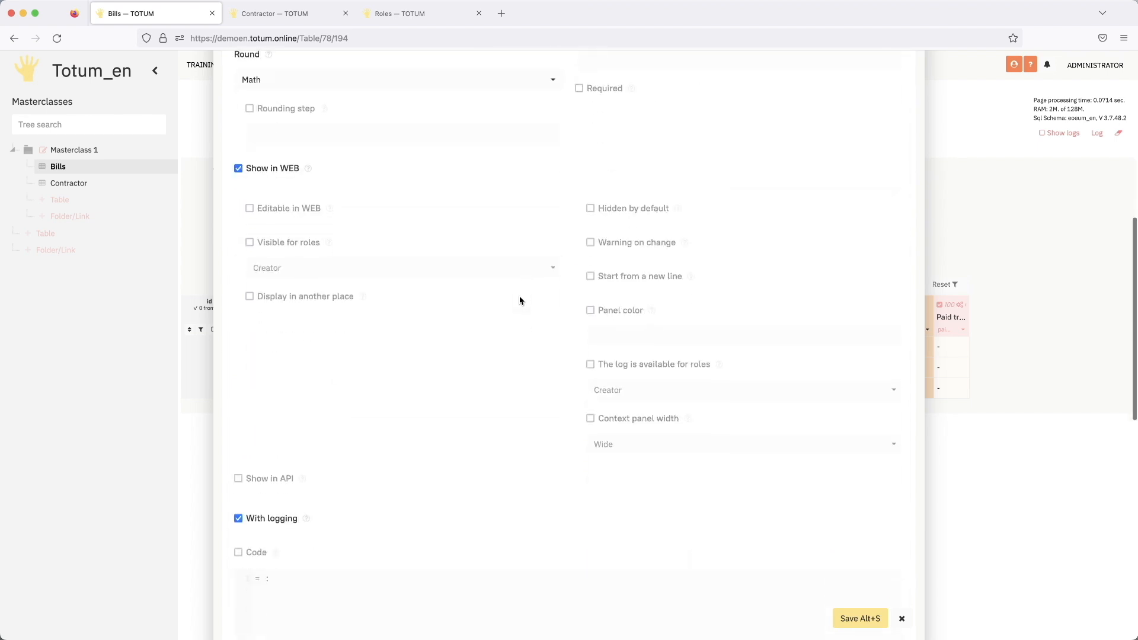
scroll(475, 368, down, 5)
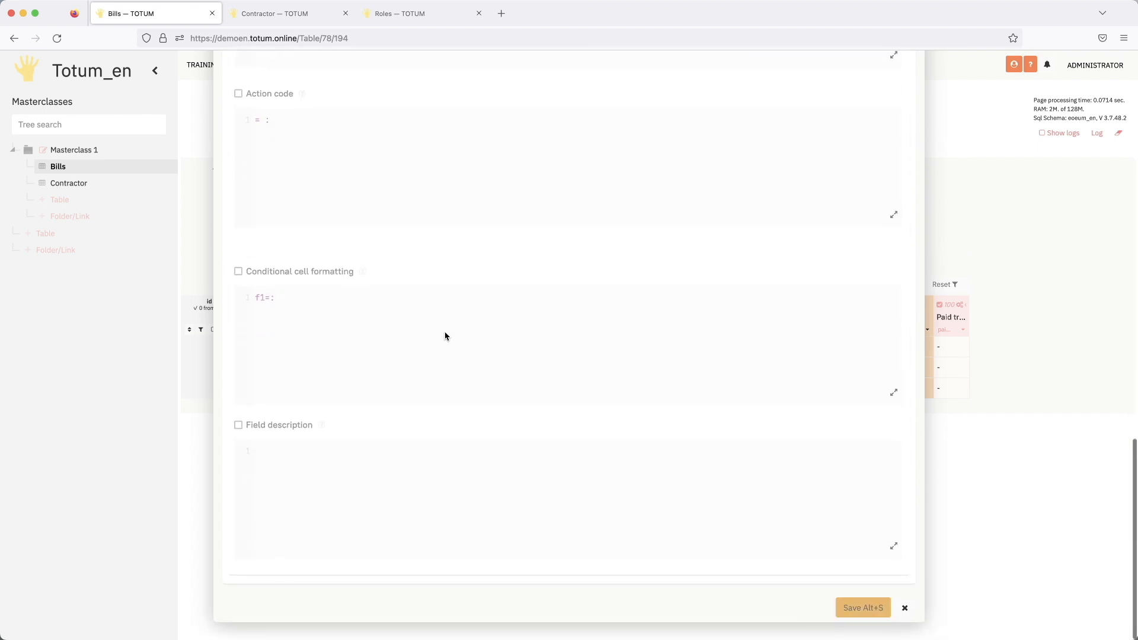
key(alt+s)
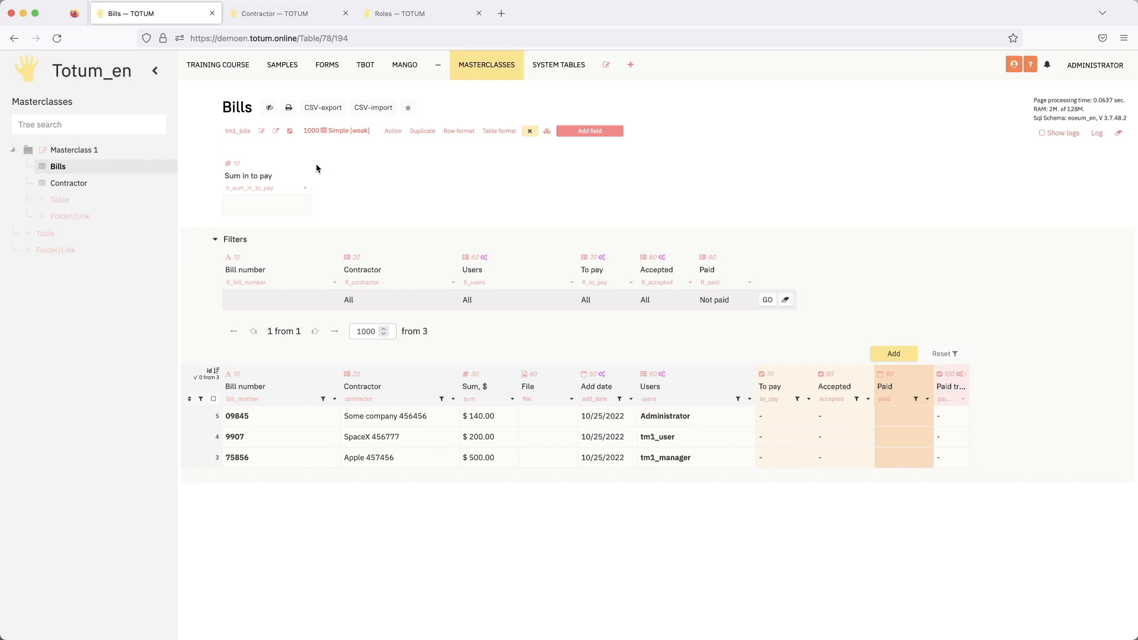
- Set the sum of the bill for Some company 456456 to 145
double_click(260, 208)
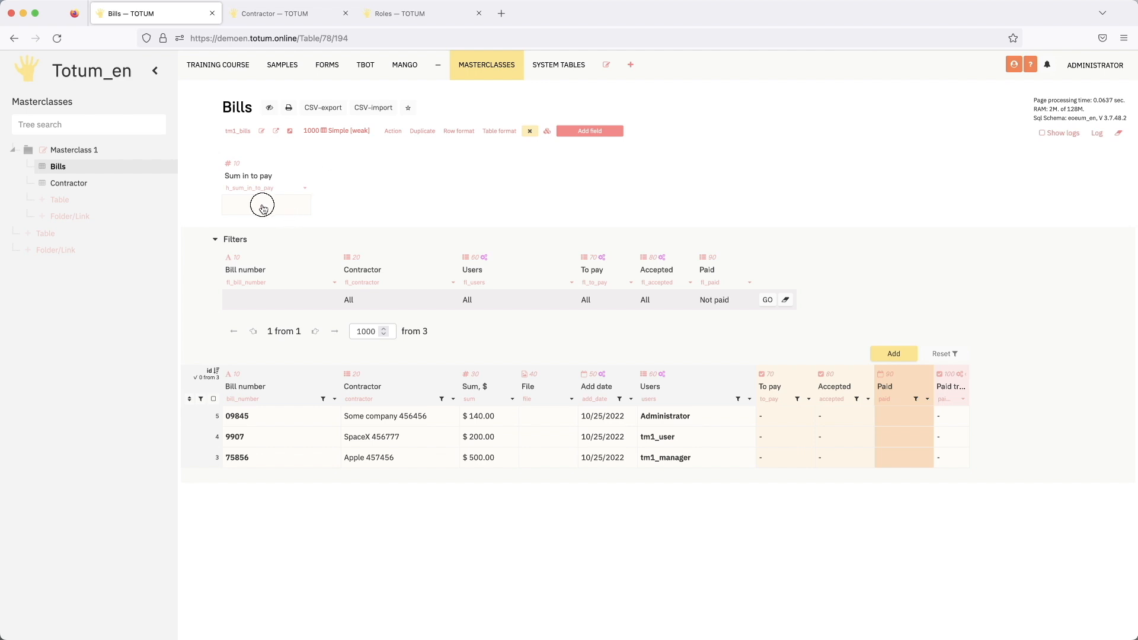
double_click(503, 418)
text(145)
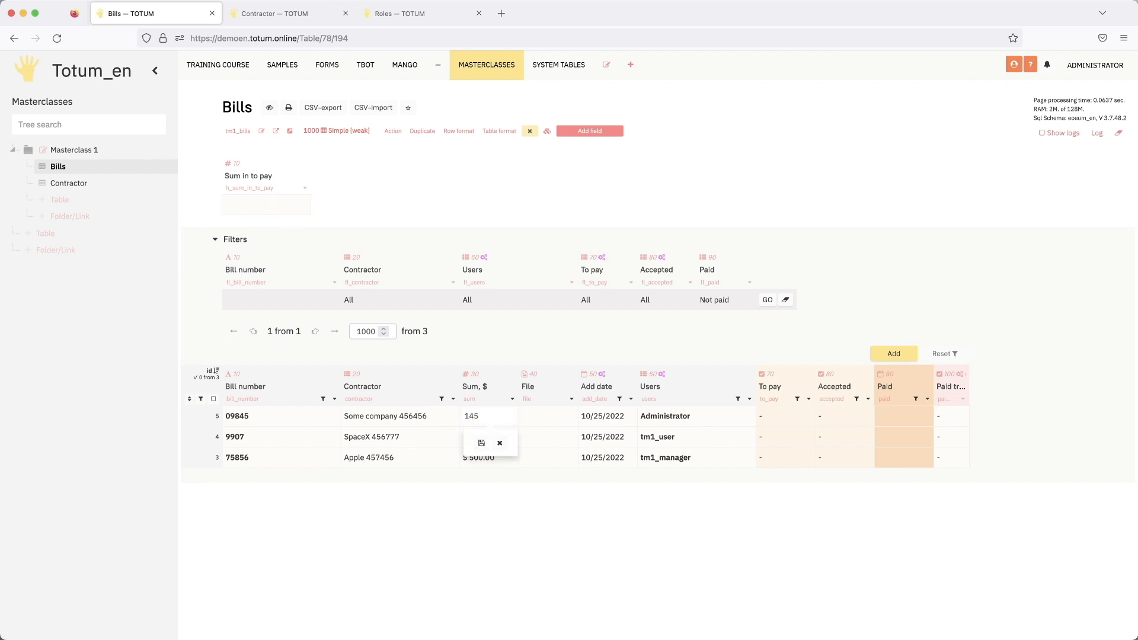
key(Return)
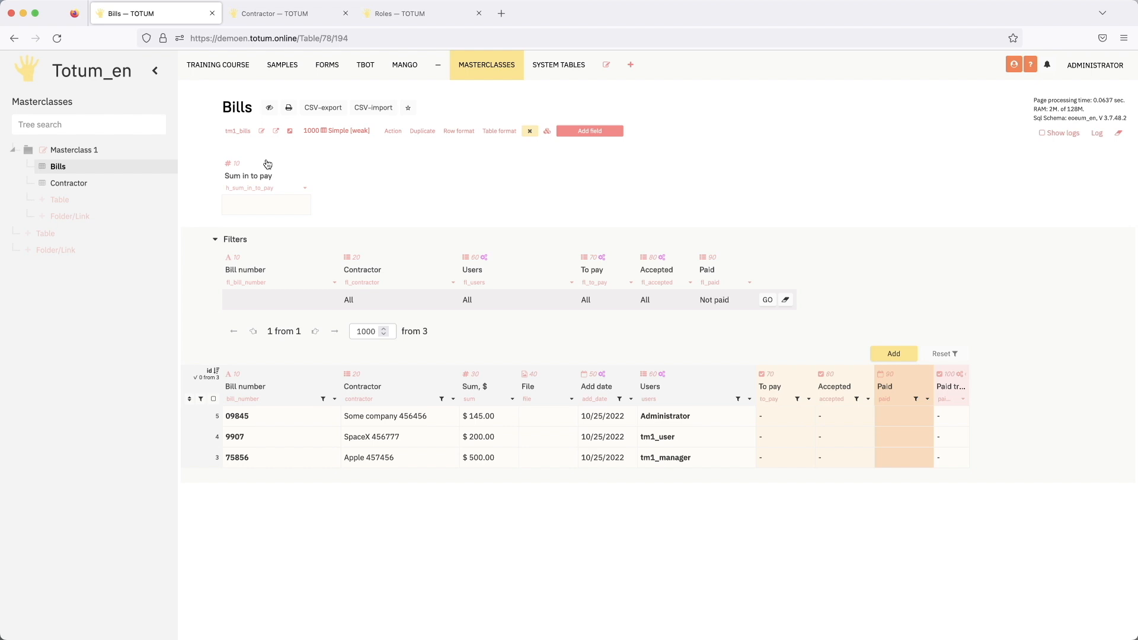
- Insert a field titled "Sum in accepted" after the "Sum in to pay" header field, with field type Number
click(305, 188)
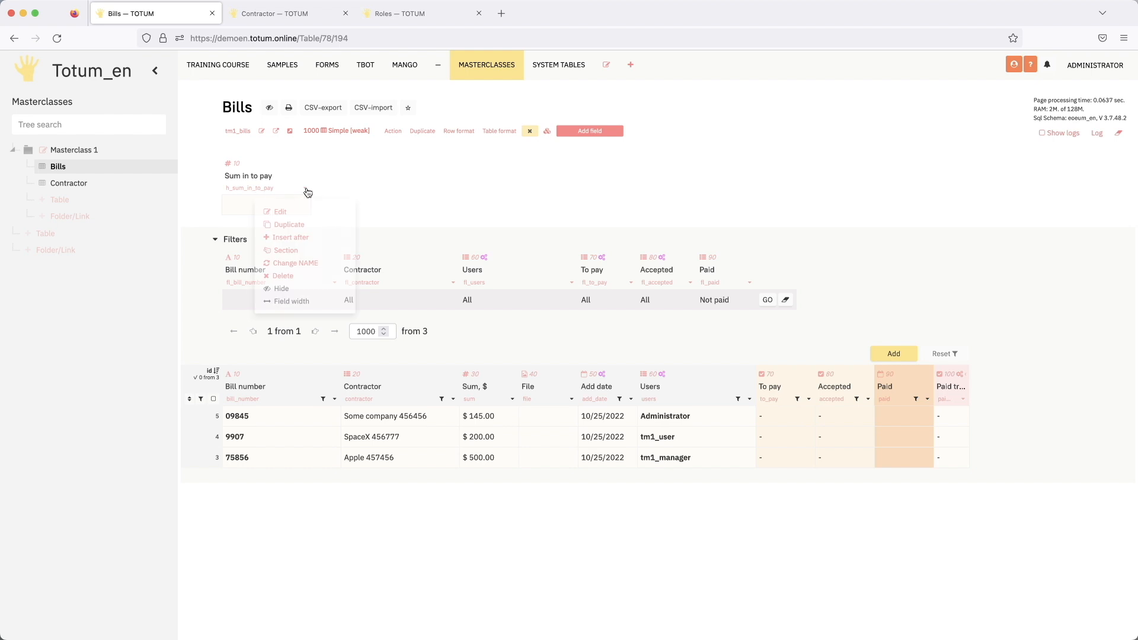
click(296, 242)
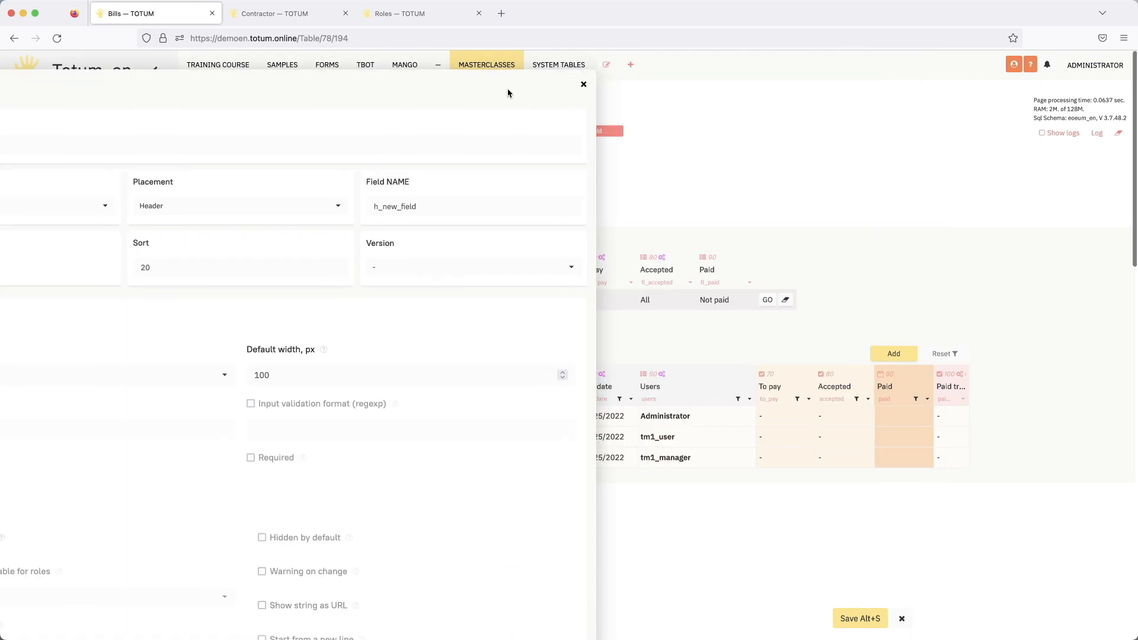
text(Su)
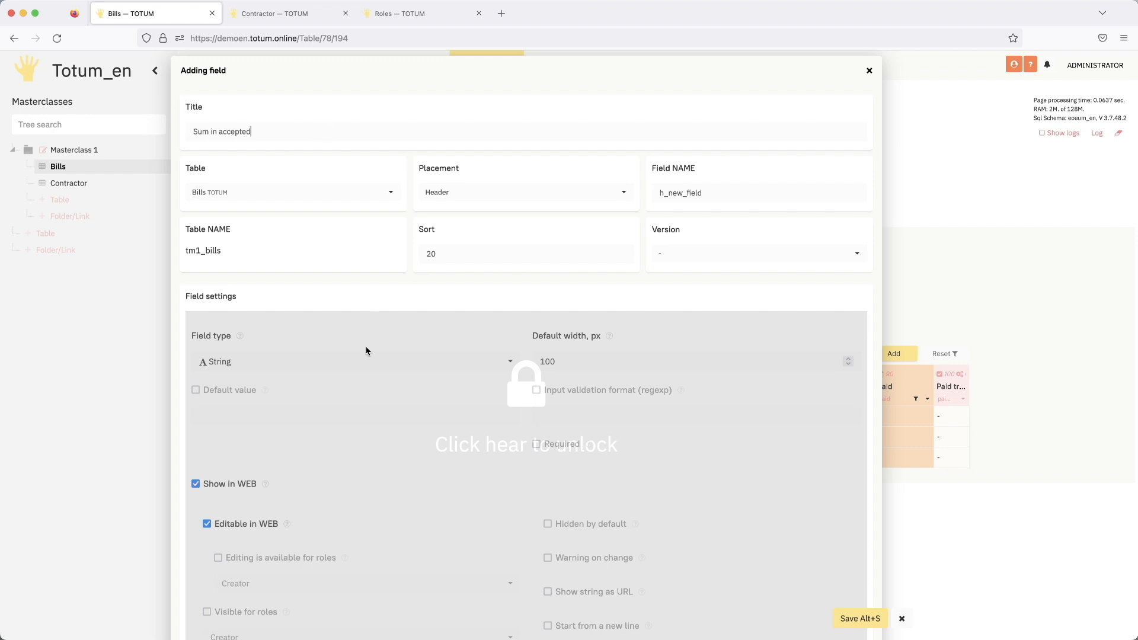
text(m in accepted)
click(292, 327)
click(302, 363)
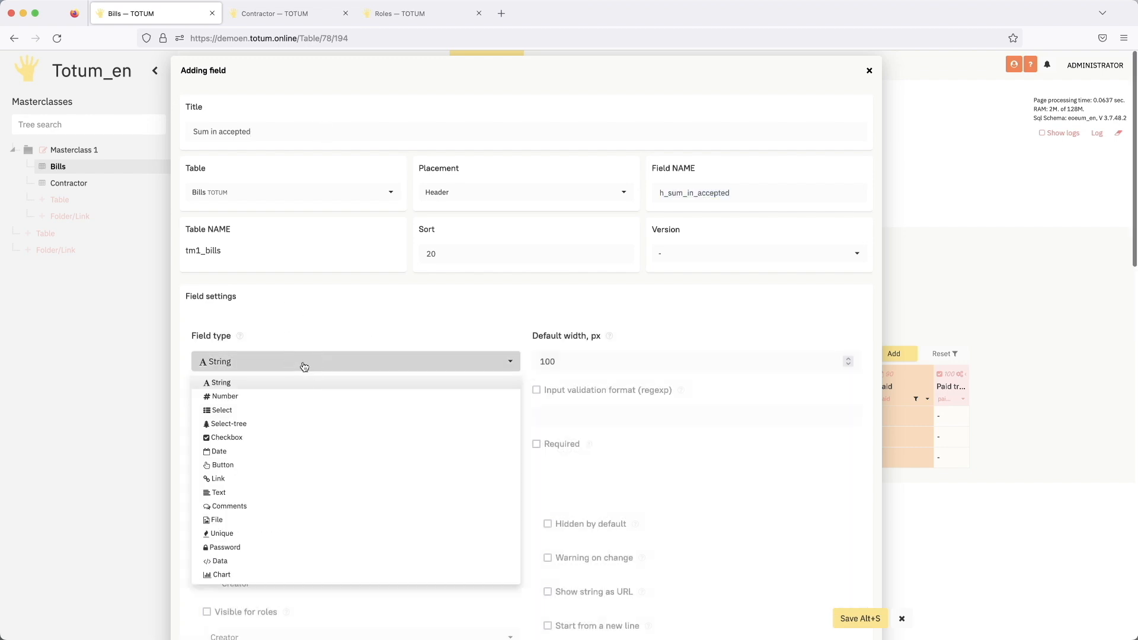
click(251, 397)
- Set the "Sum in accepted" field's default width to 150 px, disable Editable in WEB and With logging, and save it
double_click(575, 364)
text(15)
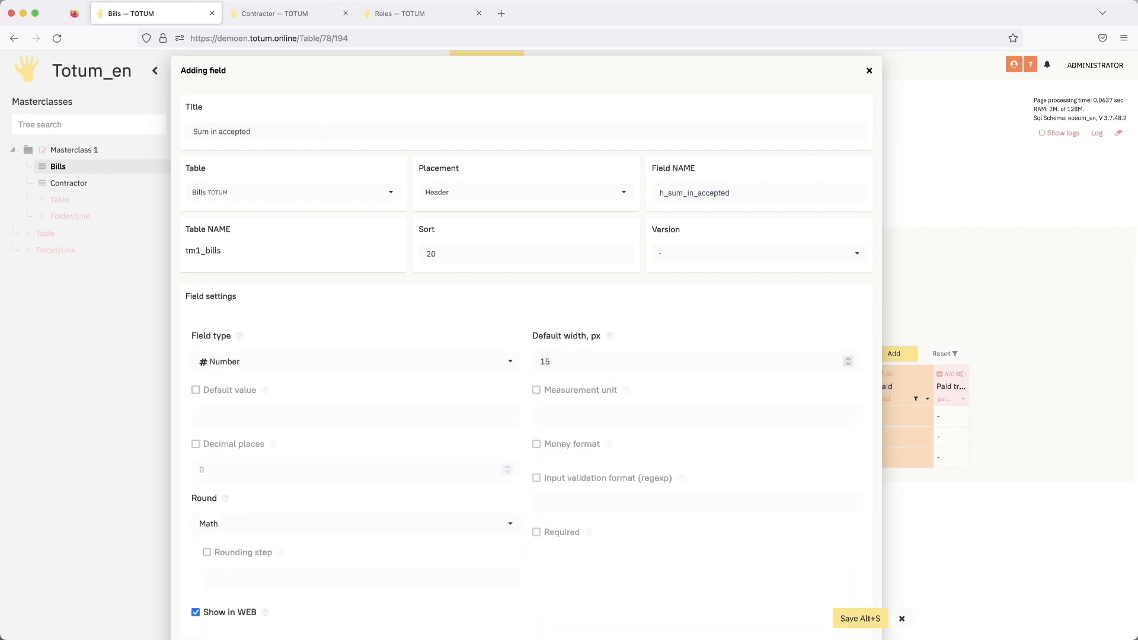
text(0)
scroll(462, 506, down, 5)
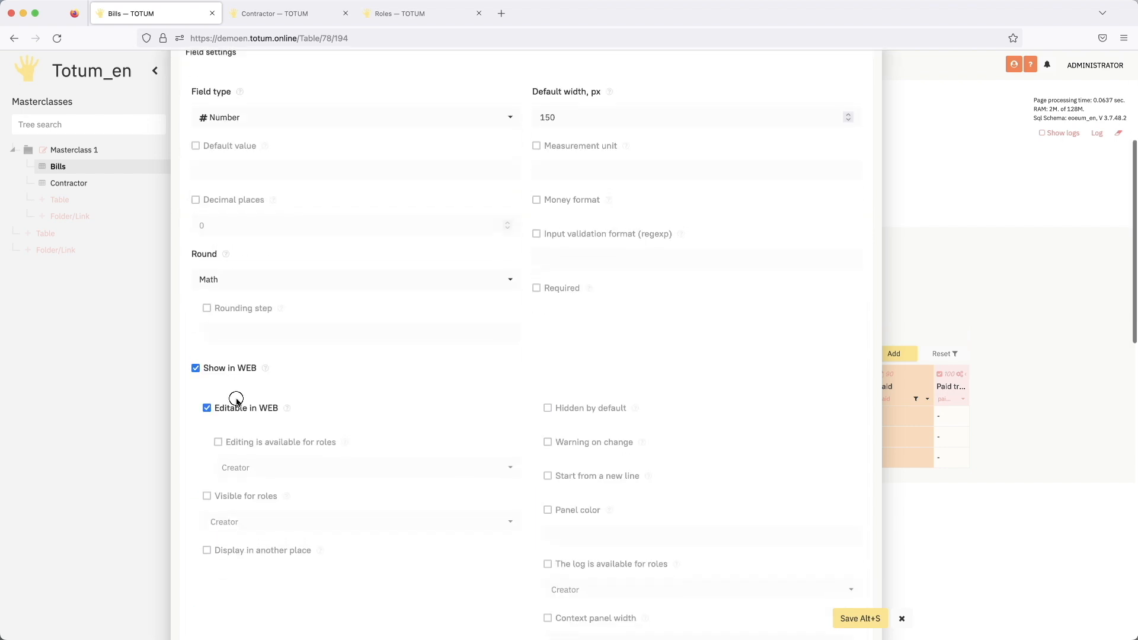
click(236, 401)
scroll(355, 450, down, 5)
click(228, 429)
scroll(355, 444, down, 5)
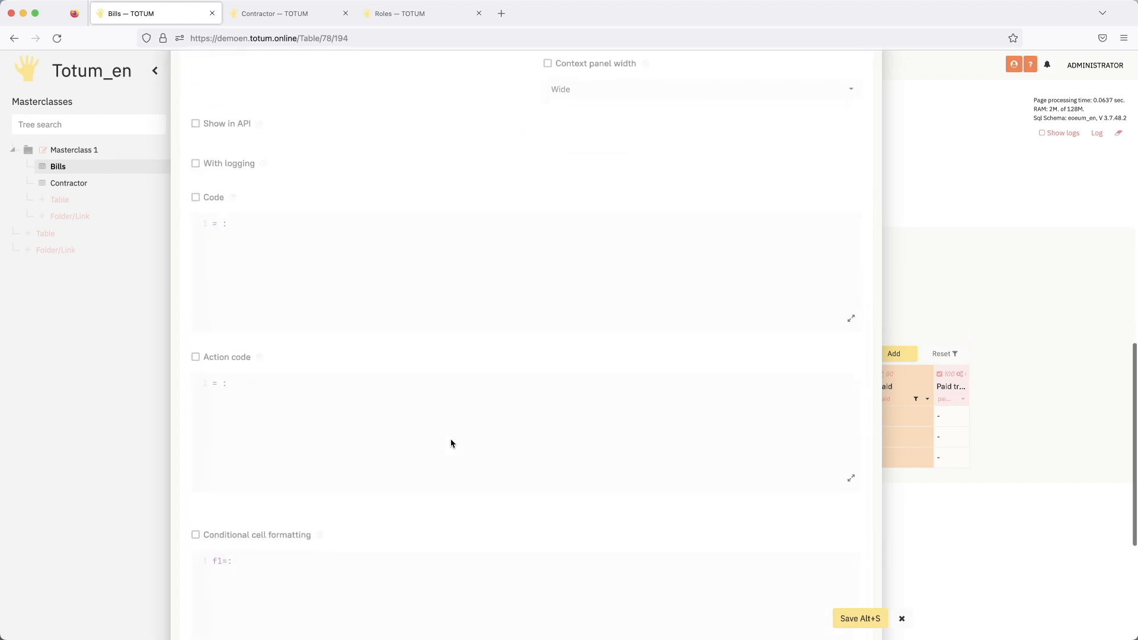
click(859, 619)
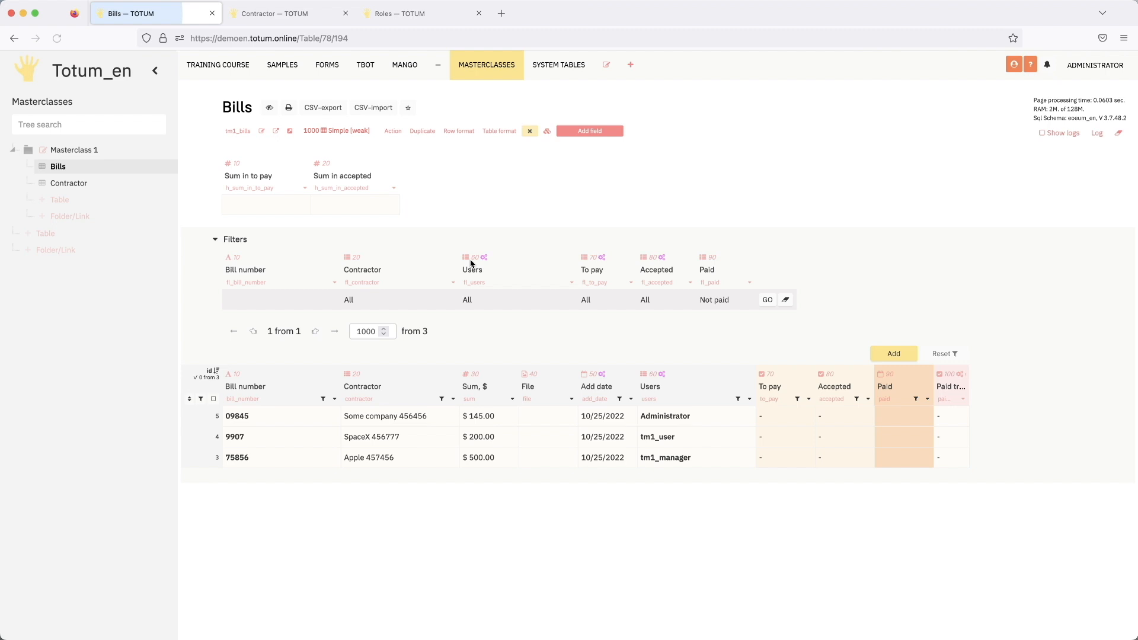
- Create a header section named "Sum info" starting at the "Sum in to pay" field
click(305, 188)
click(285, 250)
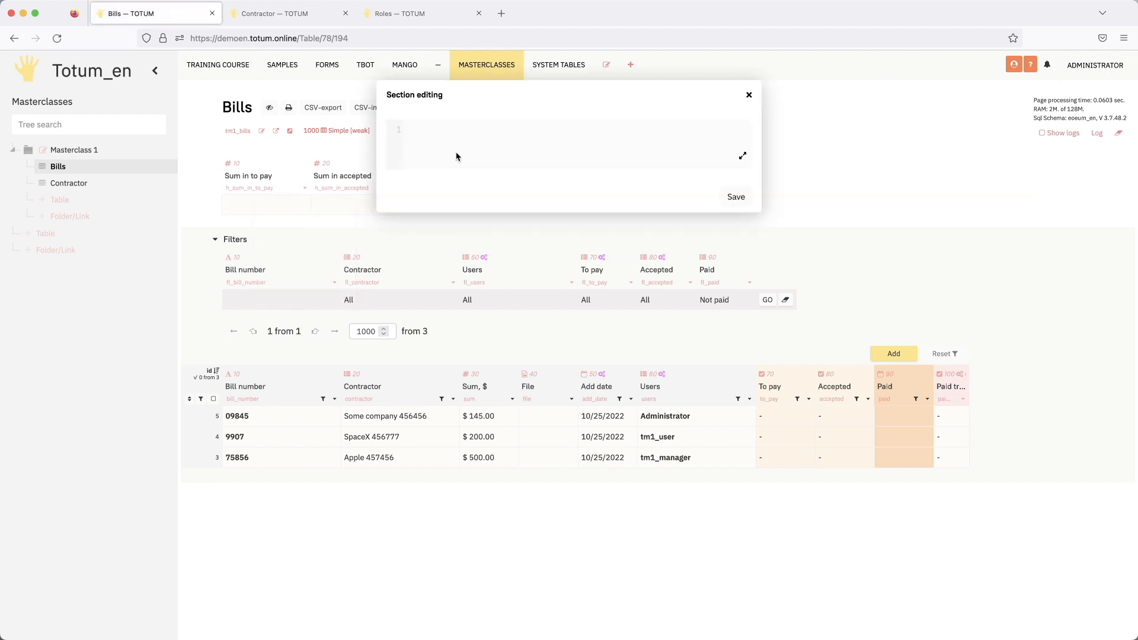
click(473, 127)
text(Sum info)
key(Return)
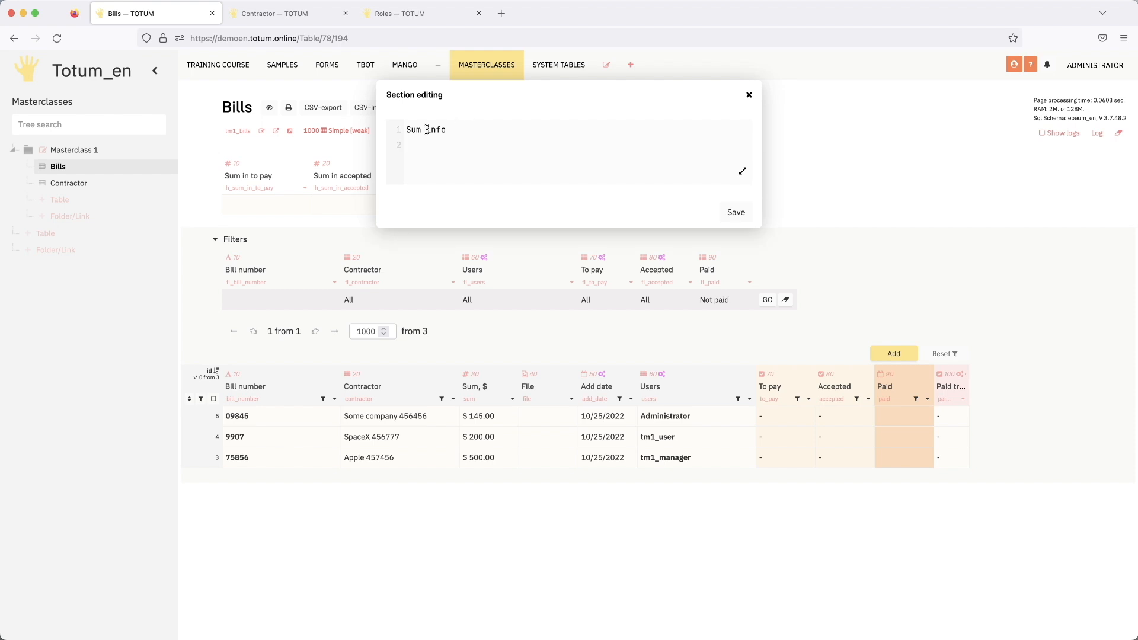
click(736, 213)
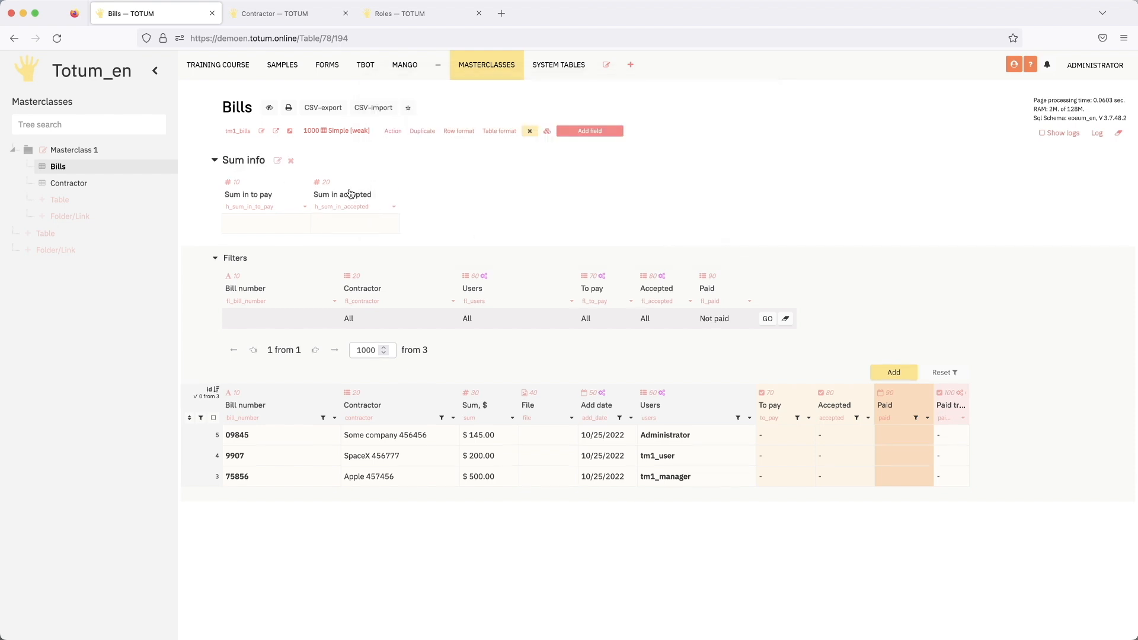
- Collapse the "Sum info" section and expand it again
click(226, 159)
click(225, 158)
click(237, 161)
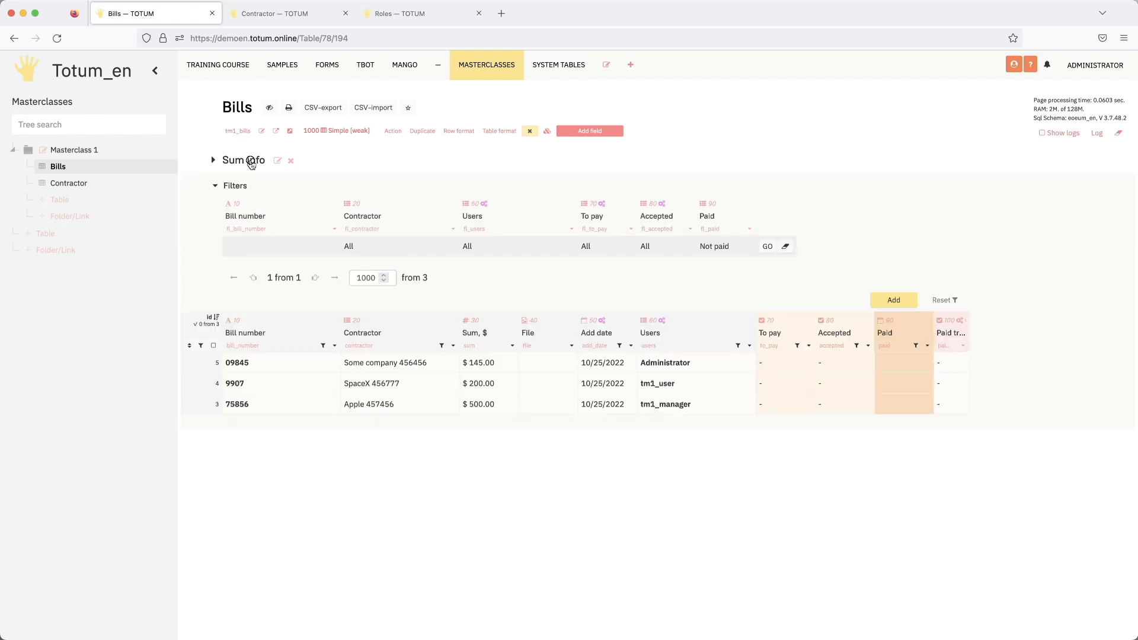
click(253, 159)
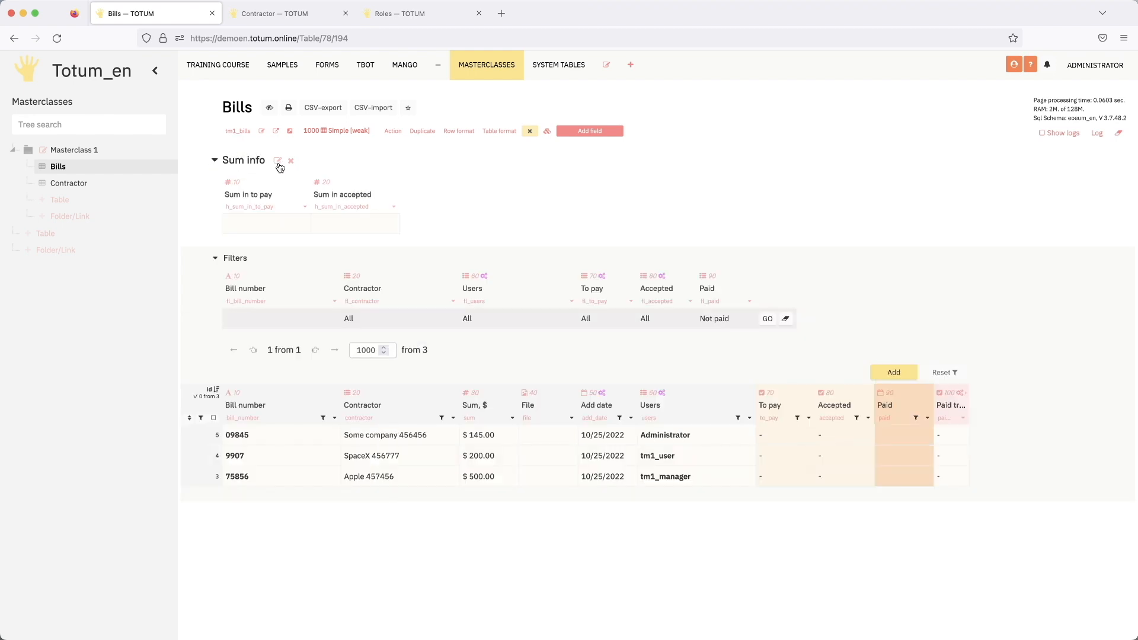
- Add the parameter "blocknum: 1" to the "Sum info" section and save it
click(278, 161)
click(494, 136)
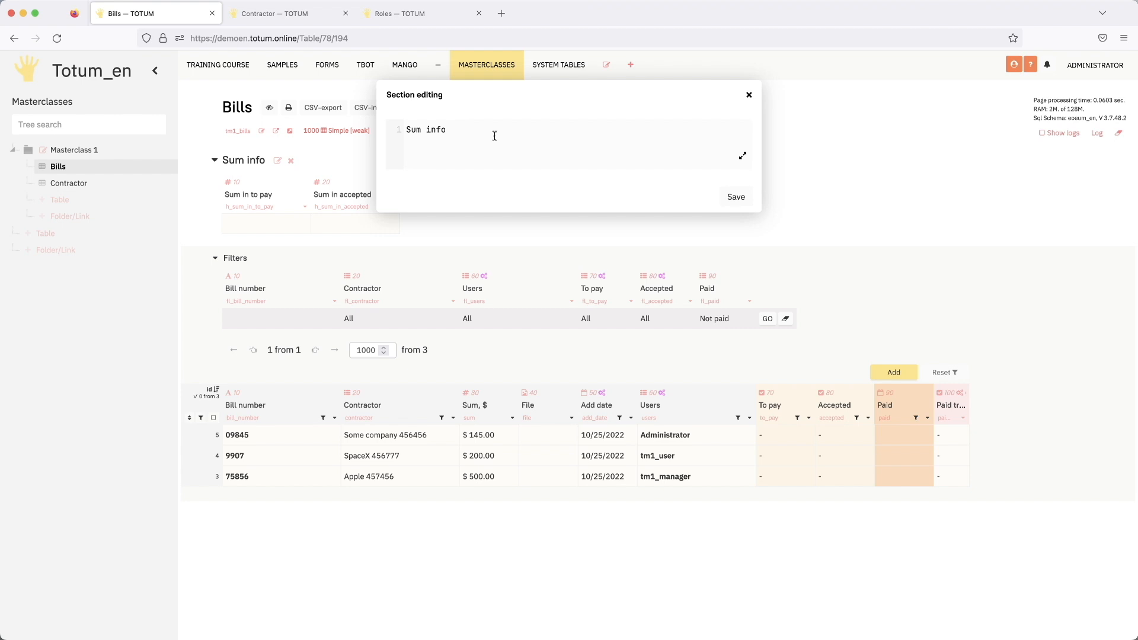
key(Return)
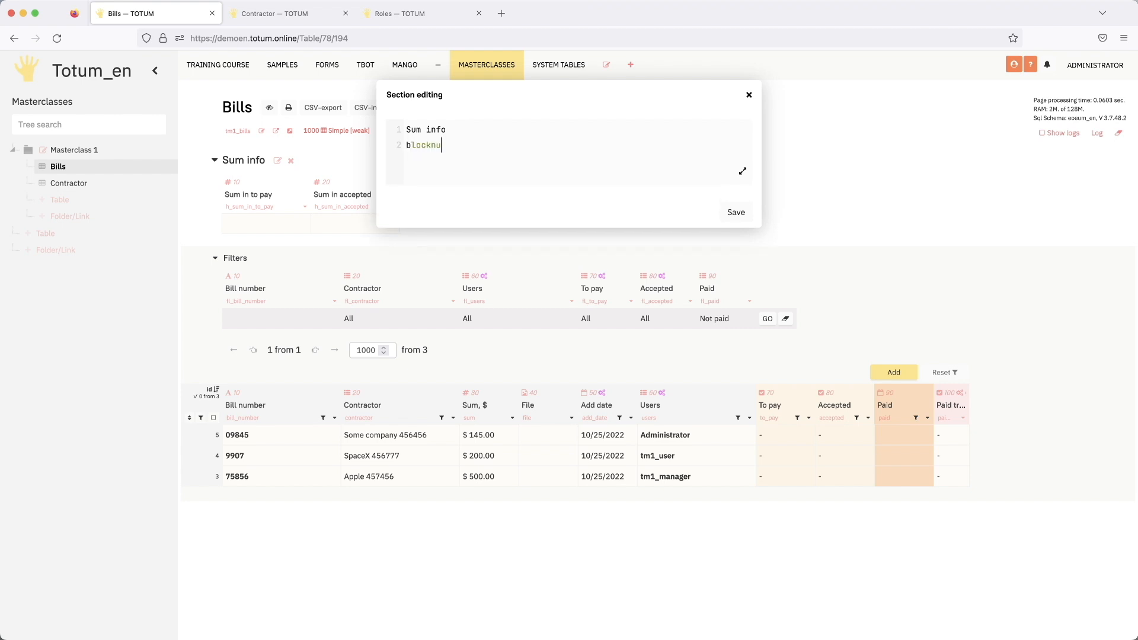
text(blocknum: 1)
click(736, 214)
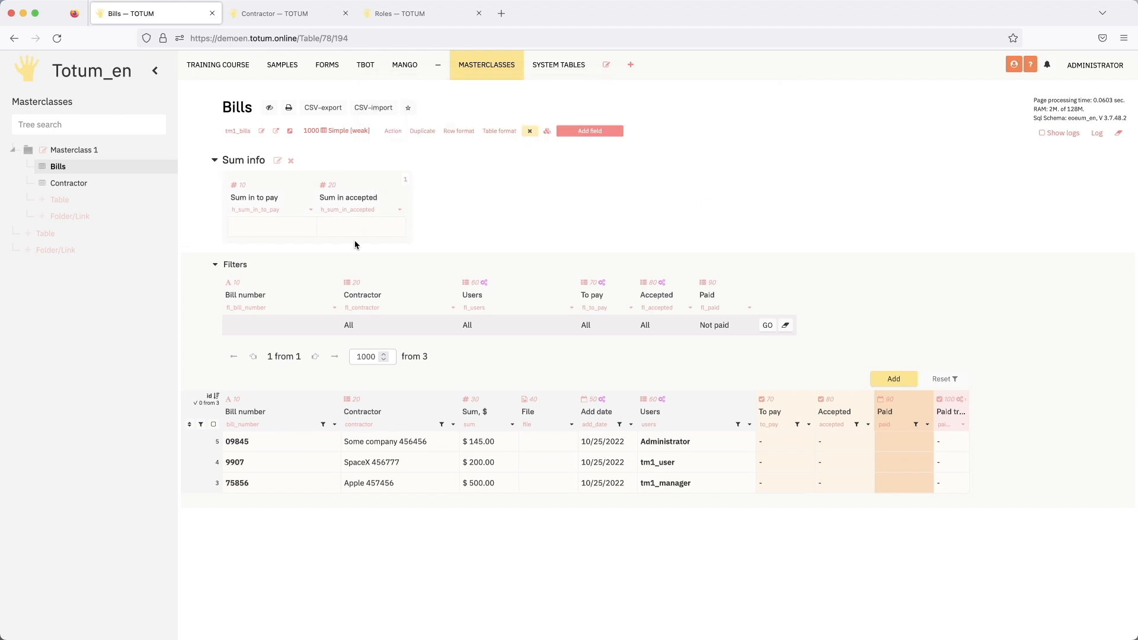
- Add a gap parameter for h_sum_in_accepted to the "Sum info" section and save it
click(341, 211)
click(277, 160)
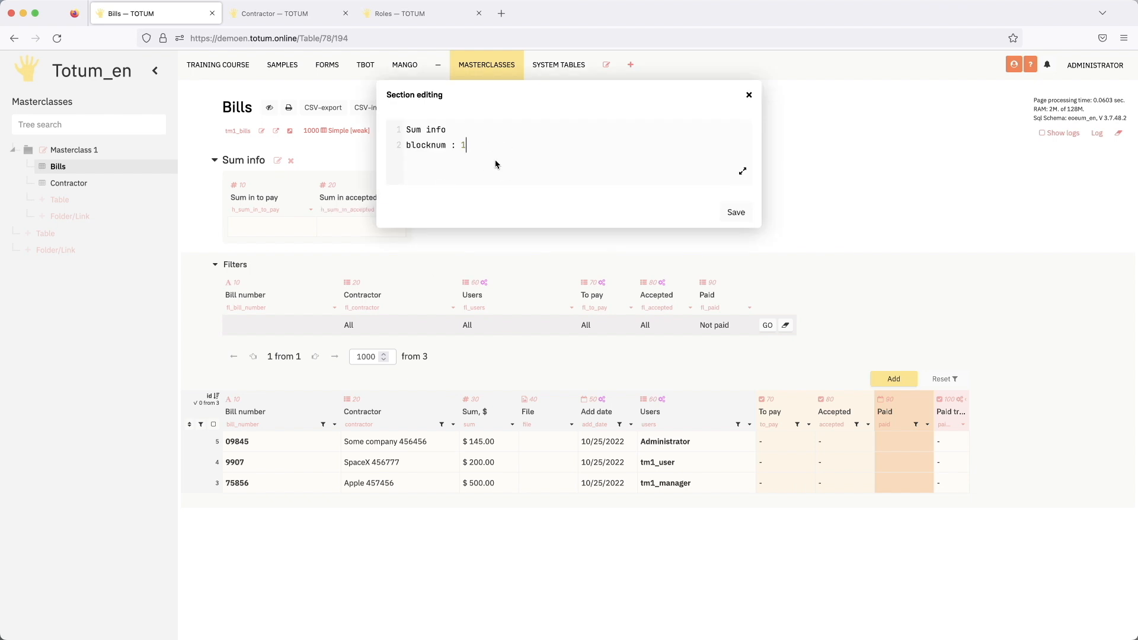
key(Return)
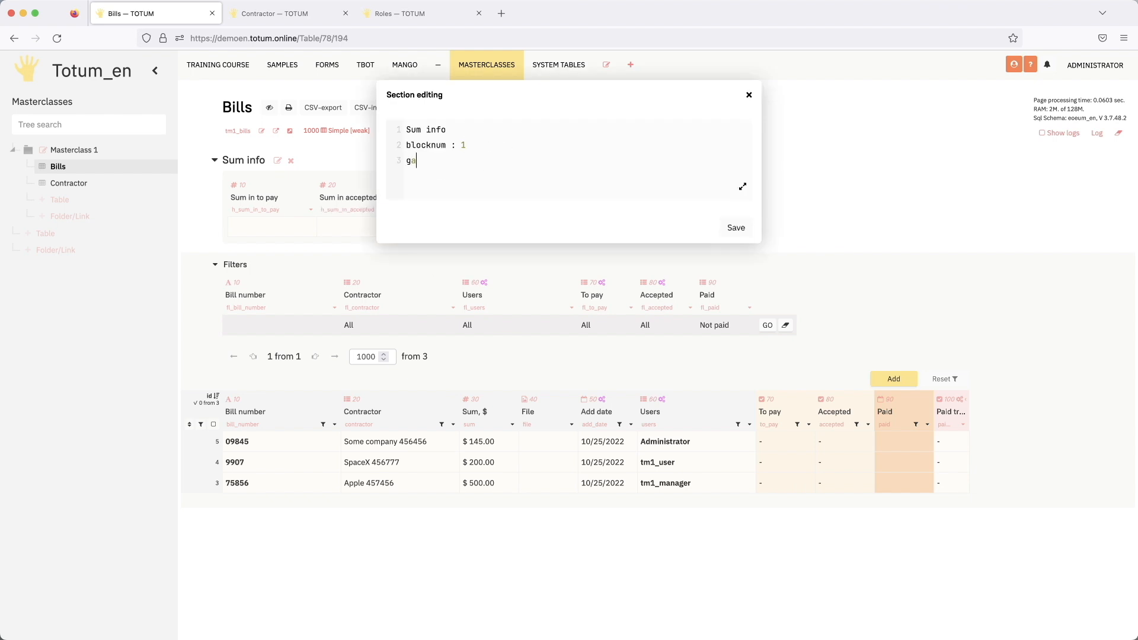
text(gap:)
key(super+v)
text(:)
drag(574, 97, 678, 121)
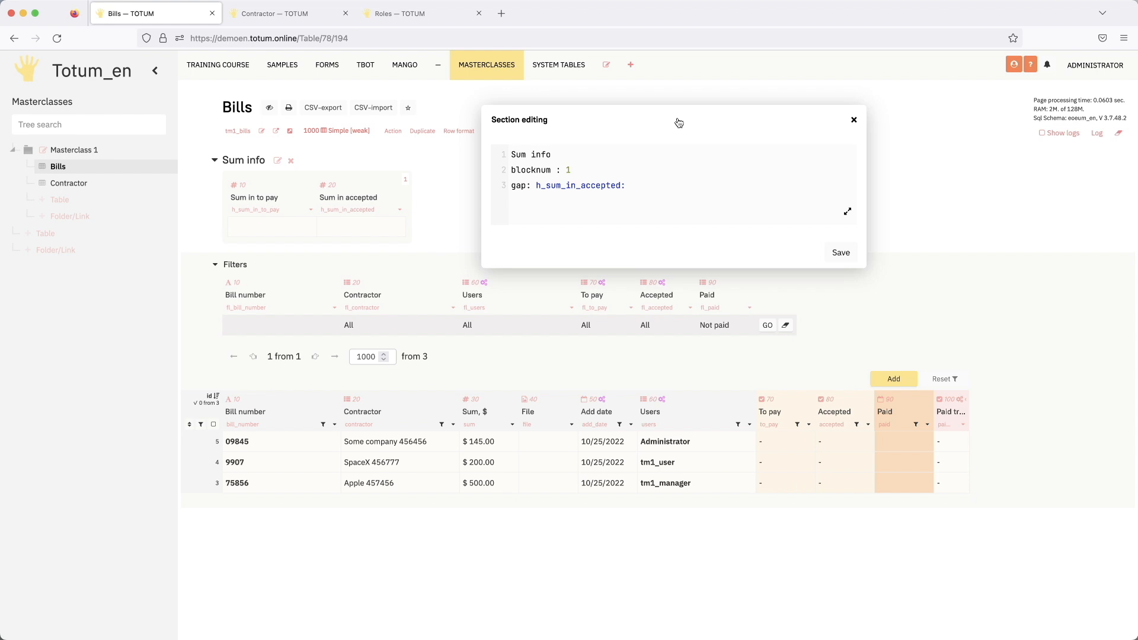
click(654, 186)
click(840, 251)
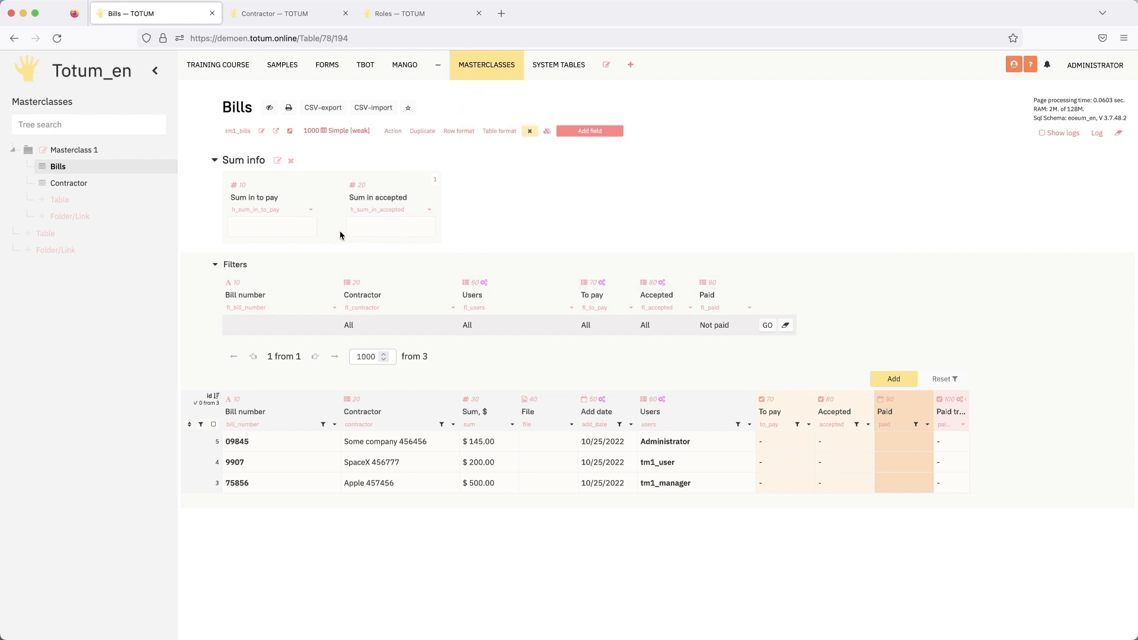
- Set the width of the "Sum in to pay" header field to 200
click(311, 209)
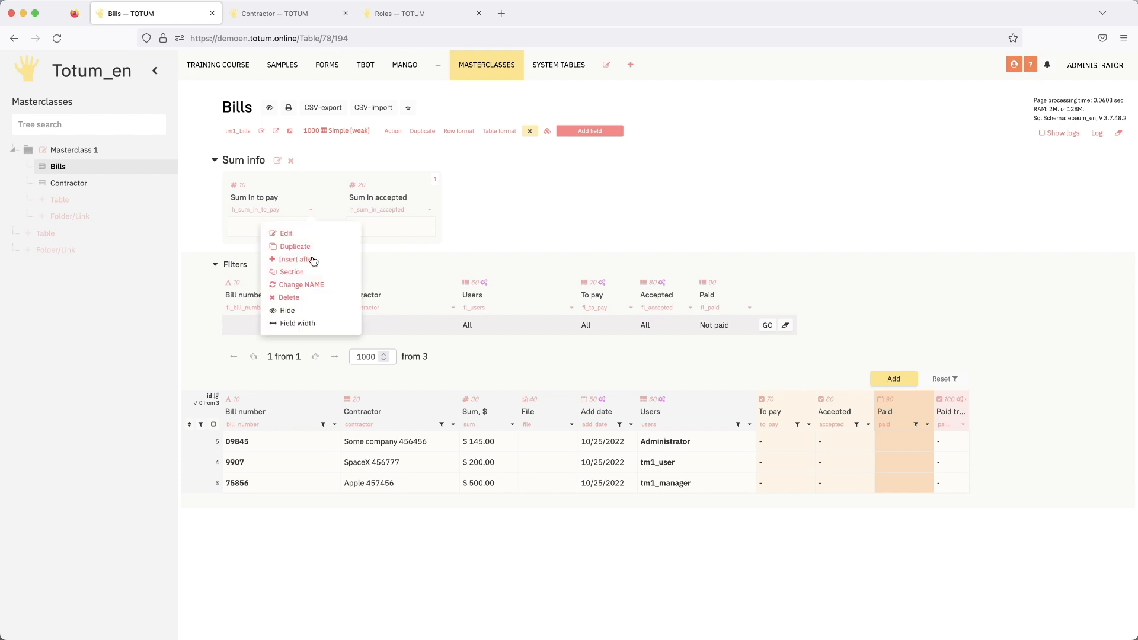
click(295, 322)
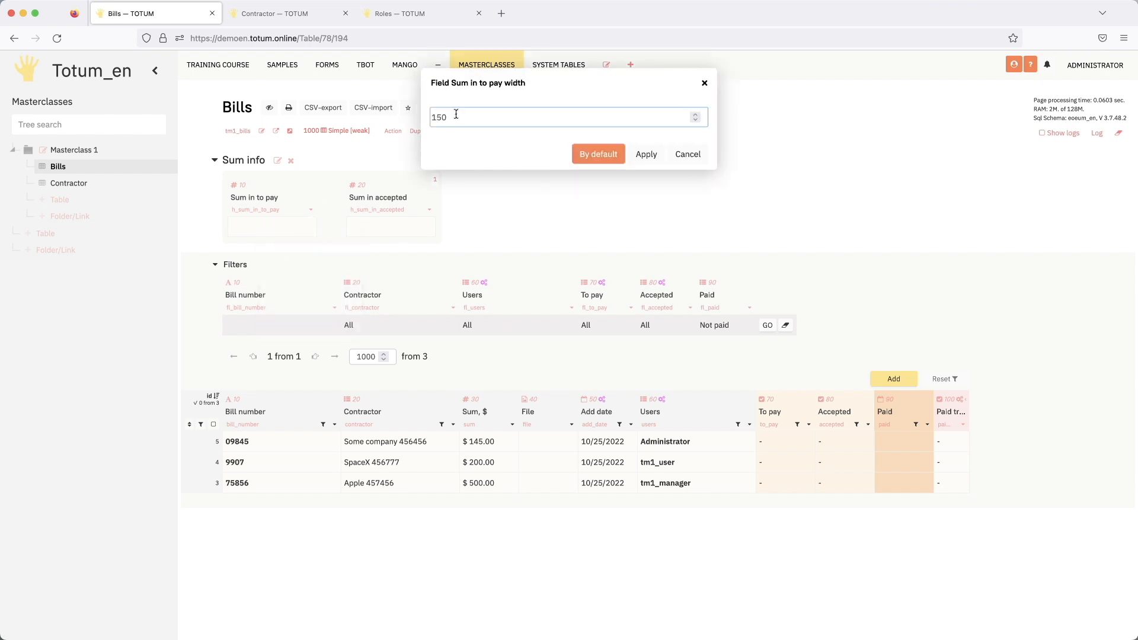
drag(455, 117, 428, 115)
text(200)
click(591, 155)
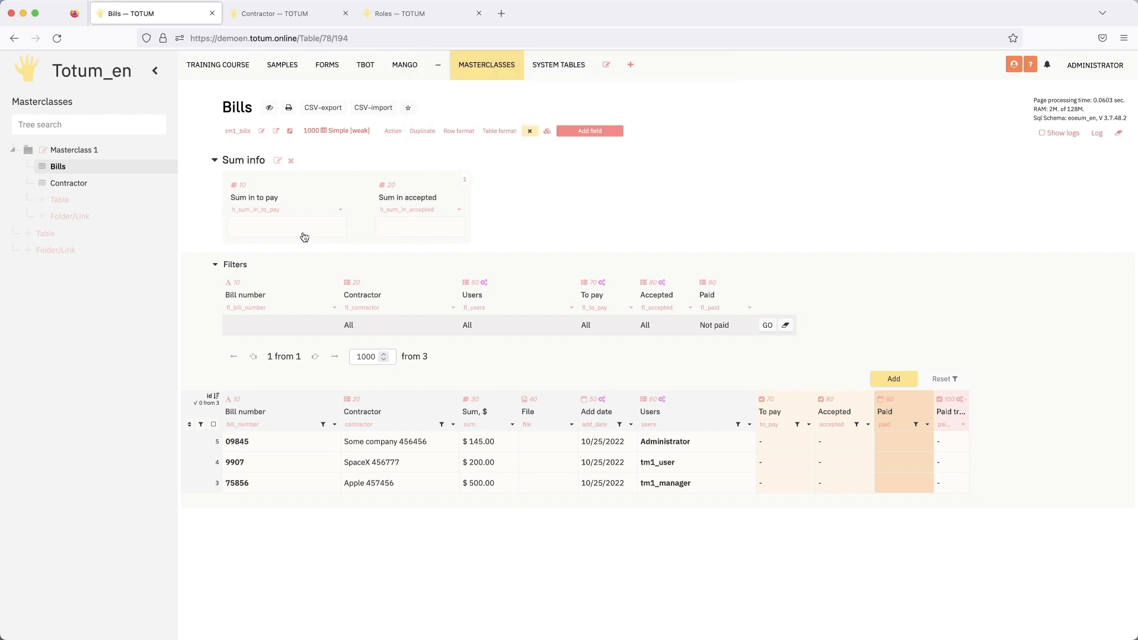
- Set the width of the "Sum in accepted" header field to 200
click(459, 209)
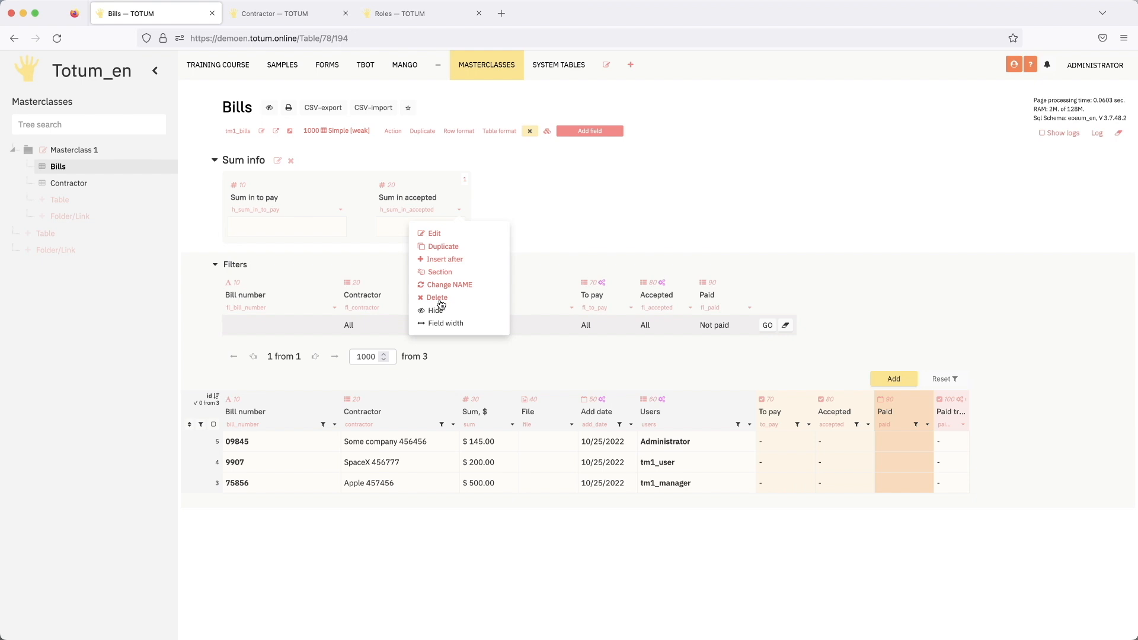
click(441, 324)
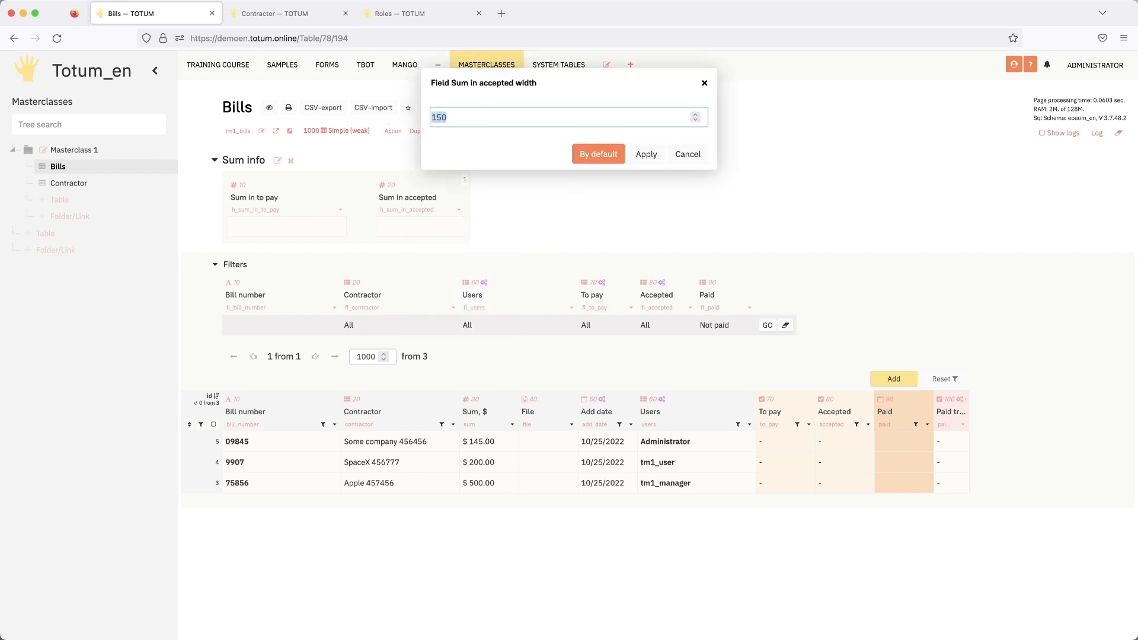
text(200)
click(610, 163)
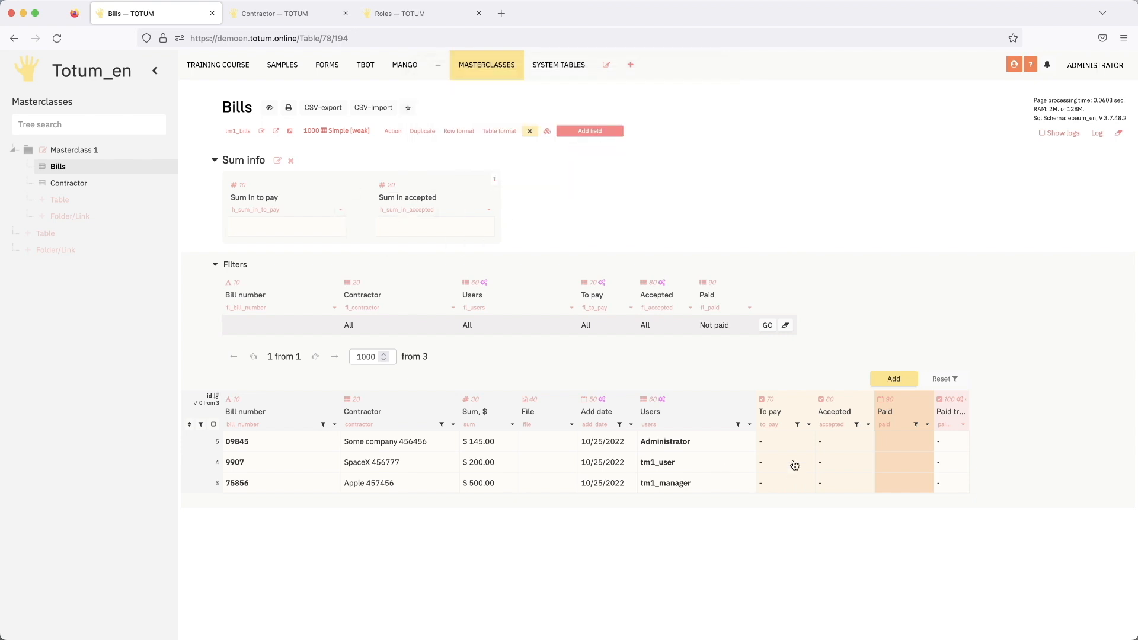
- Enable conditional cell formatting for the "Sum in to pay" field and enter the line f1=: setFormat(text: $calc)
click(768, 424)
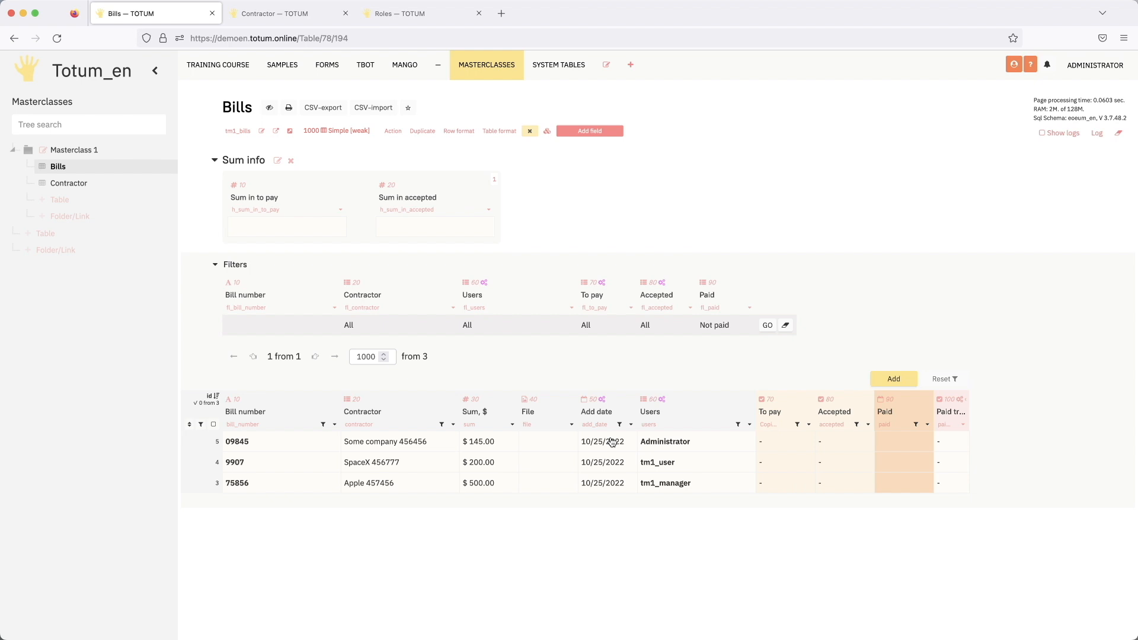
click(341, 210)
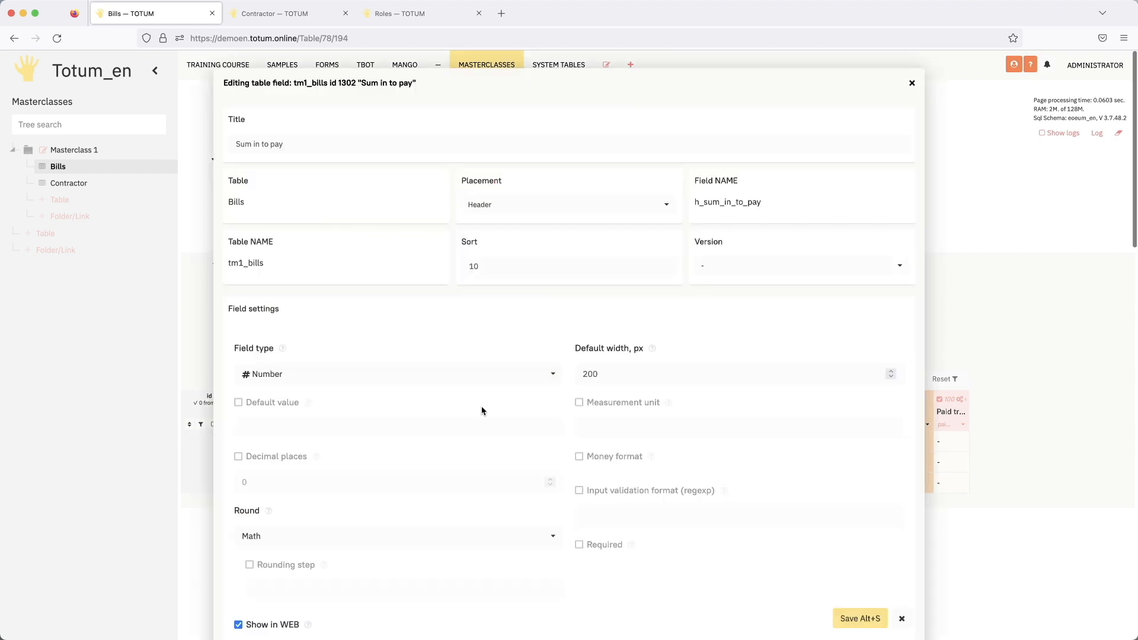
scroll(467, 340, down, 10)
scroll(345, 322, down, 8)
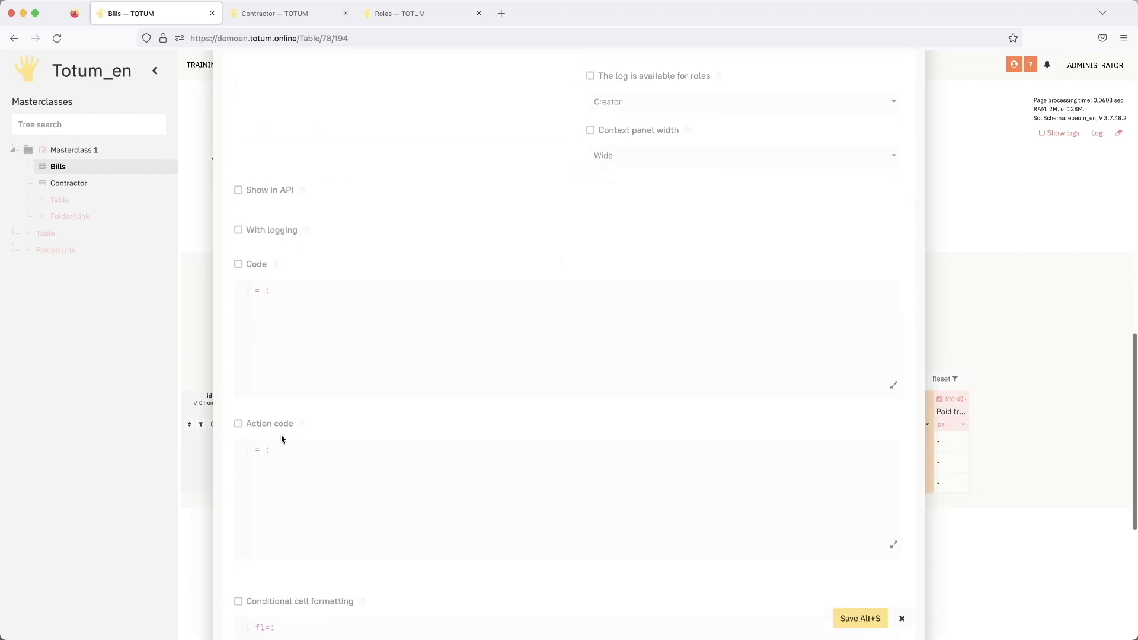
scroll(300, 460, down, 2)
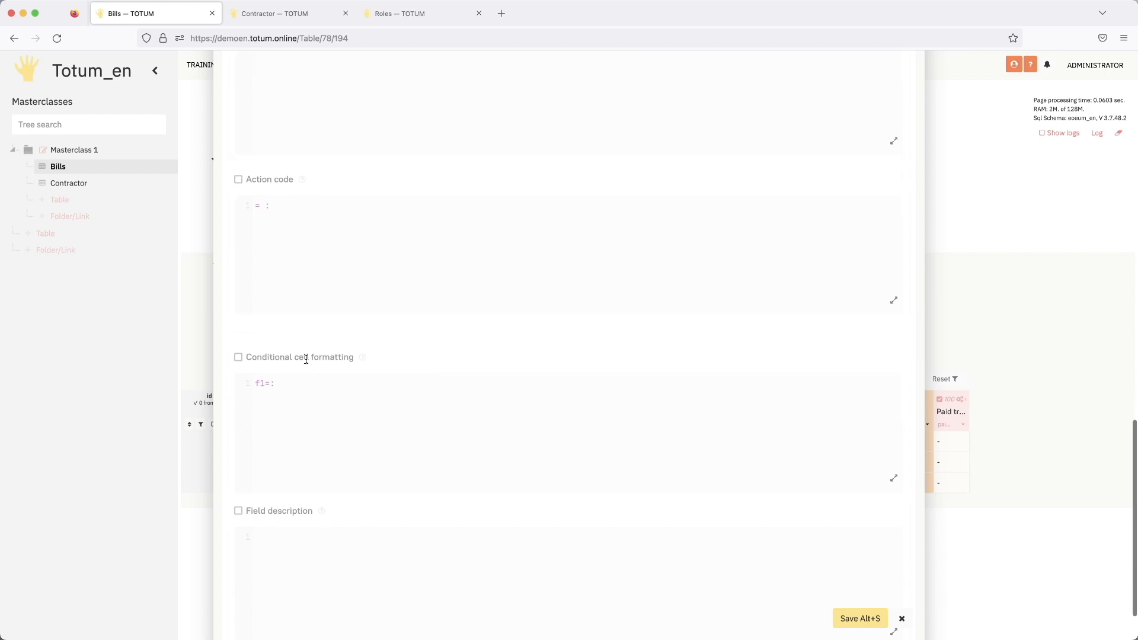
click(305, 357)
click(311, 382)
text(se)
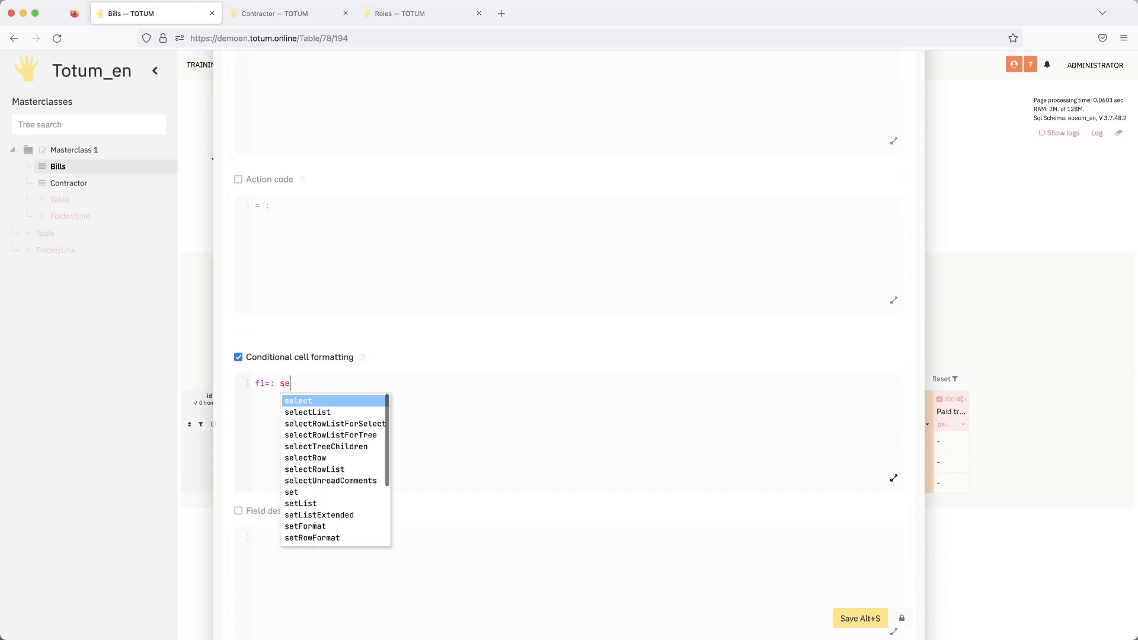
text(tFormat/)
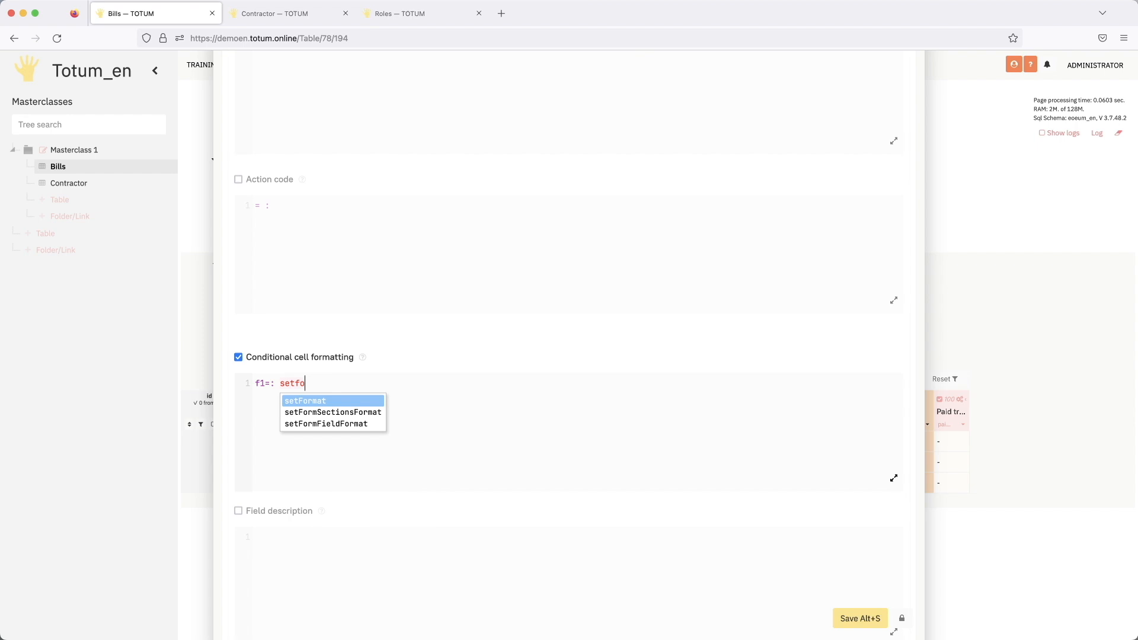
text(te)
key(Return)
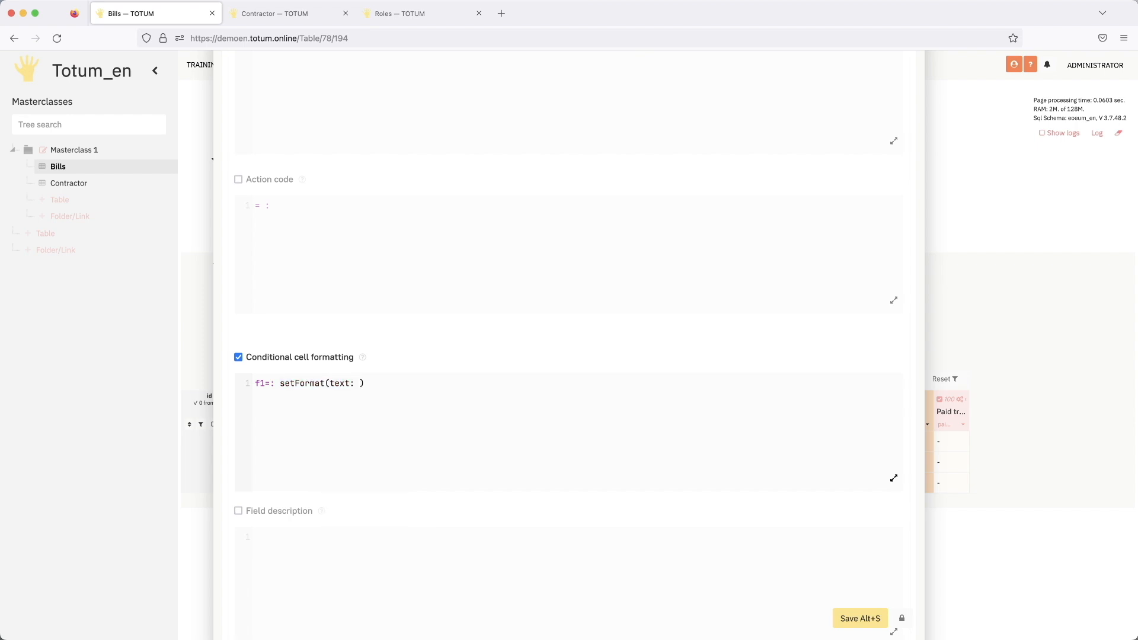
text($calc)
key(Return)
- Add the line calc: listSum(list: $list) to the formatting code
text(c)
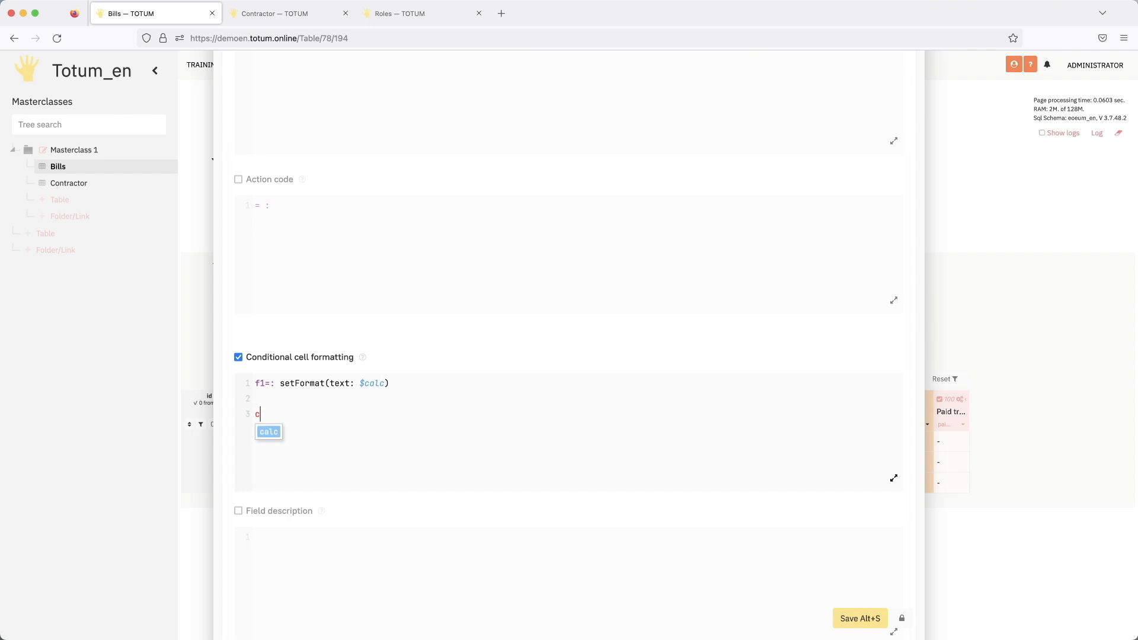
text(alc: li)
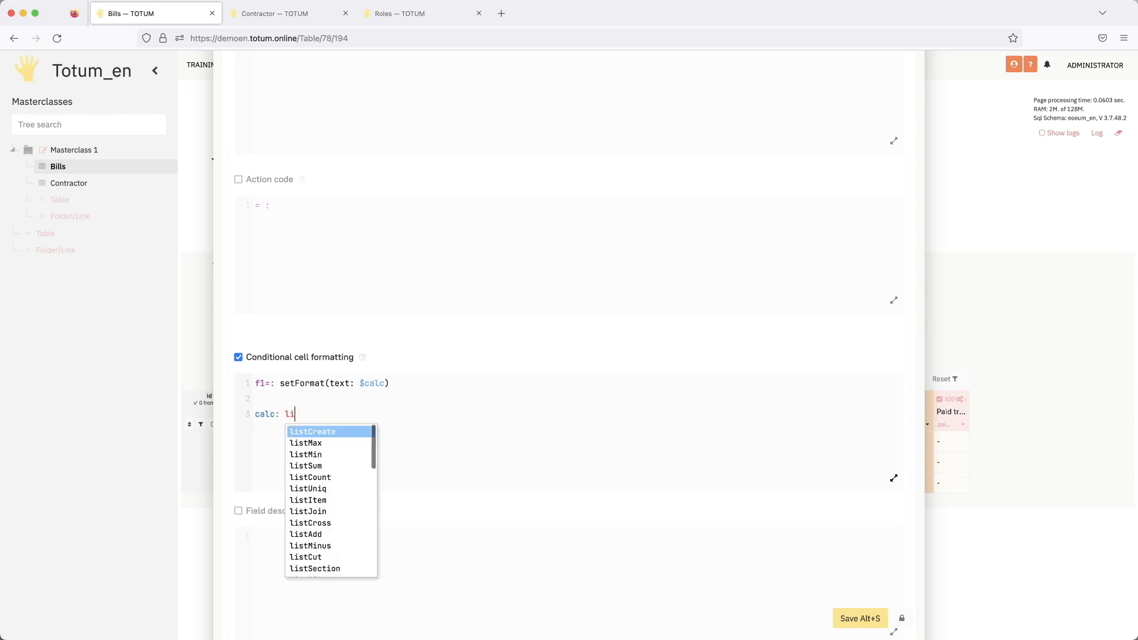
text(stSum(list: )
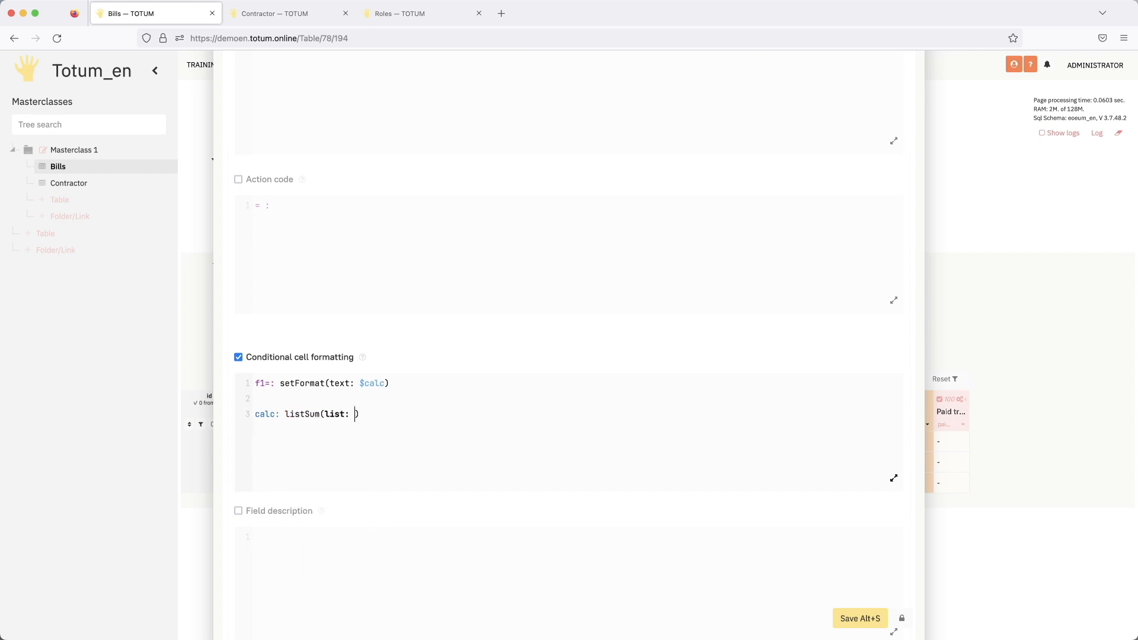
text($l)
text(ist)     )
text(list:)
- Add an indented list: line under calc using selectList, with its table parameter set to $#ntn
text(sel)
key(Down)
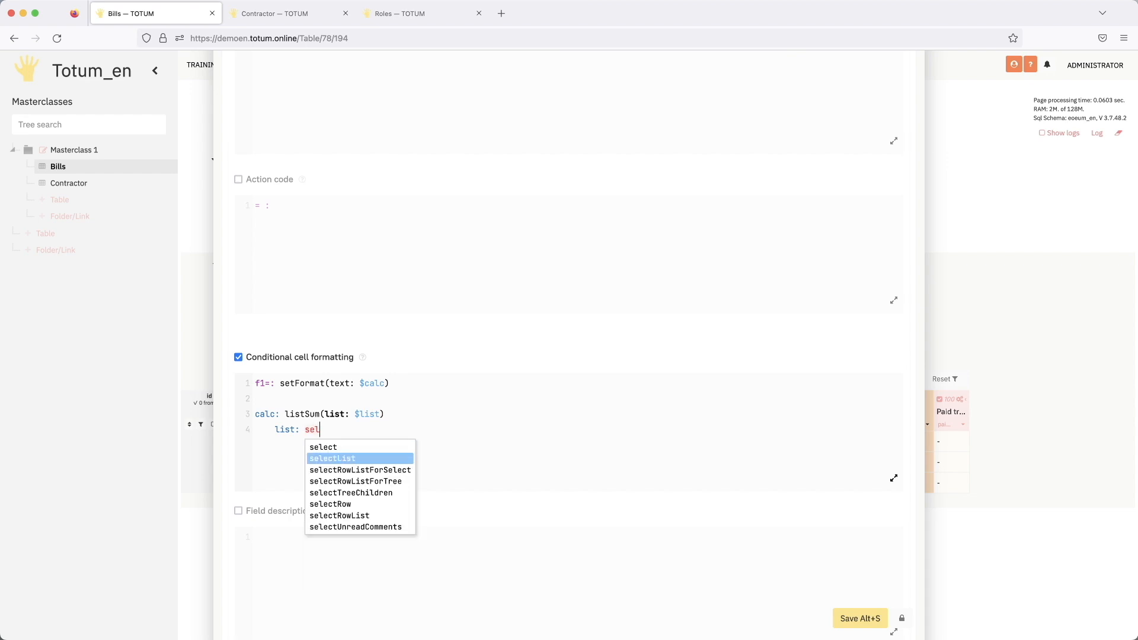
key(Return)
text(()
key(Right)
key(BackSpace)
key(BackSpace)
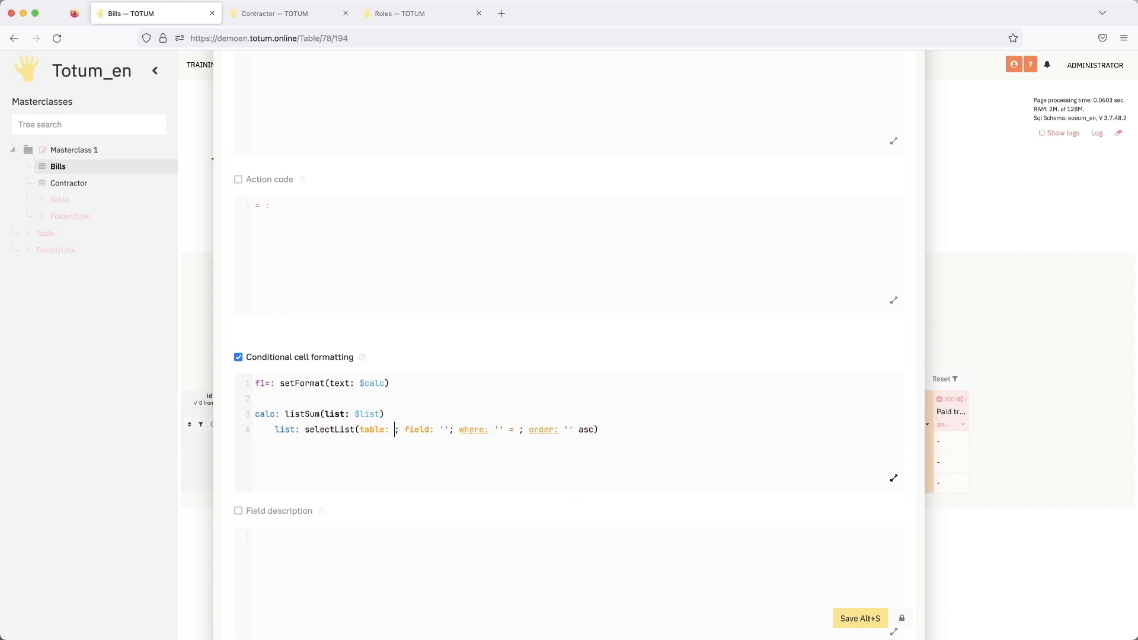
text($#n)
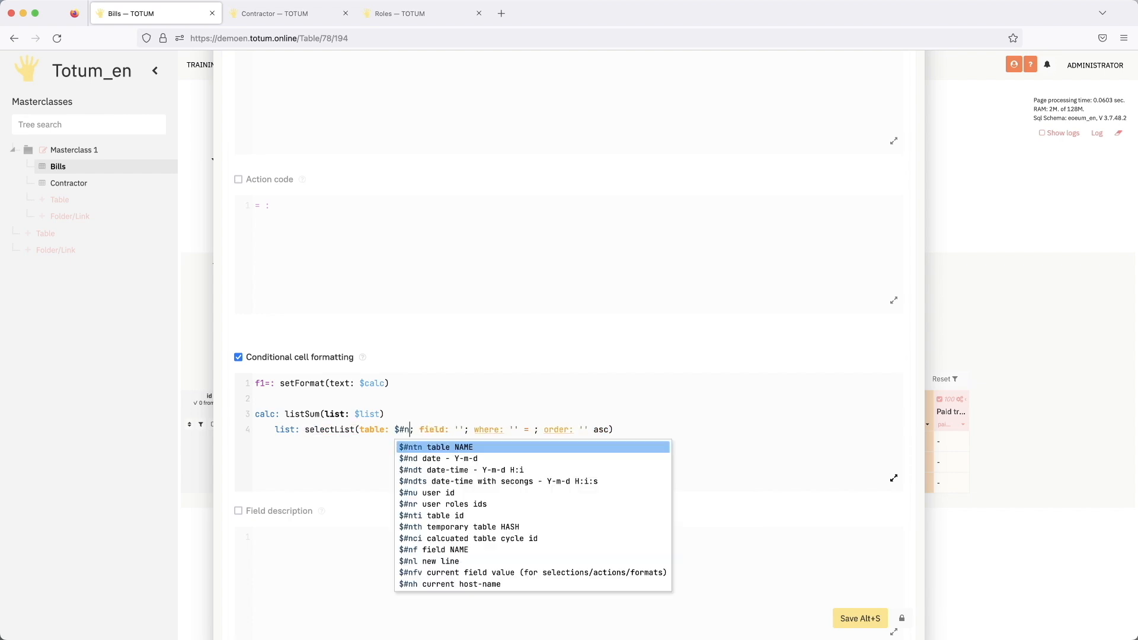
text(t)
key(Return)
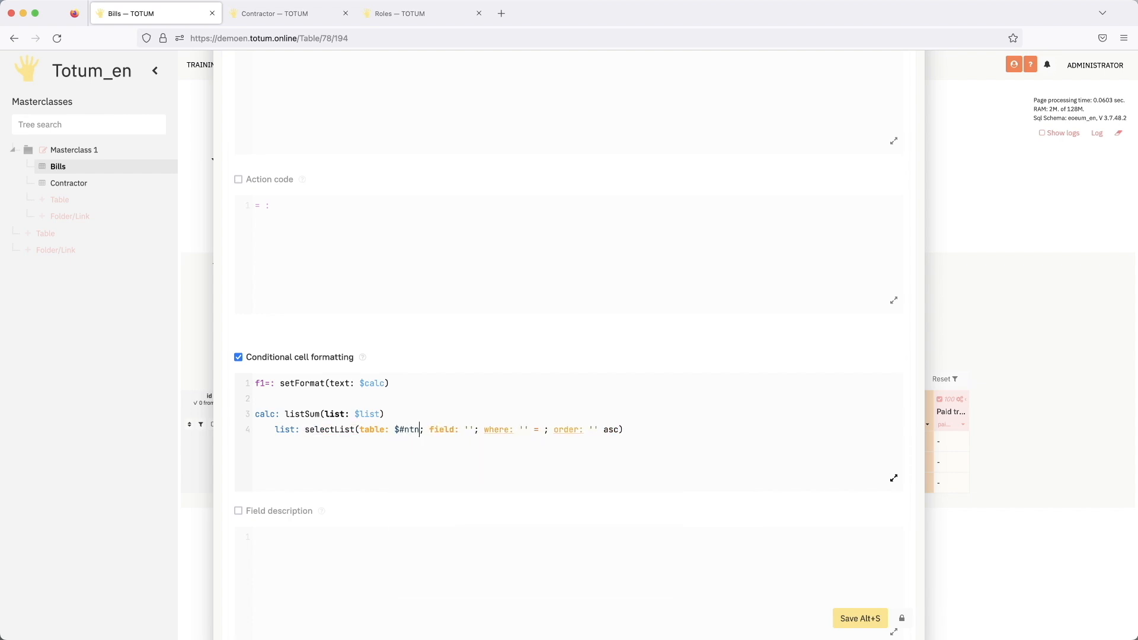
- Set the selectList field to 'sum' and its where condition to 'to_pay' = true
key(Tab)
text(su)
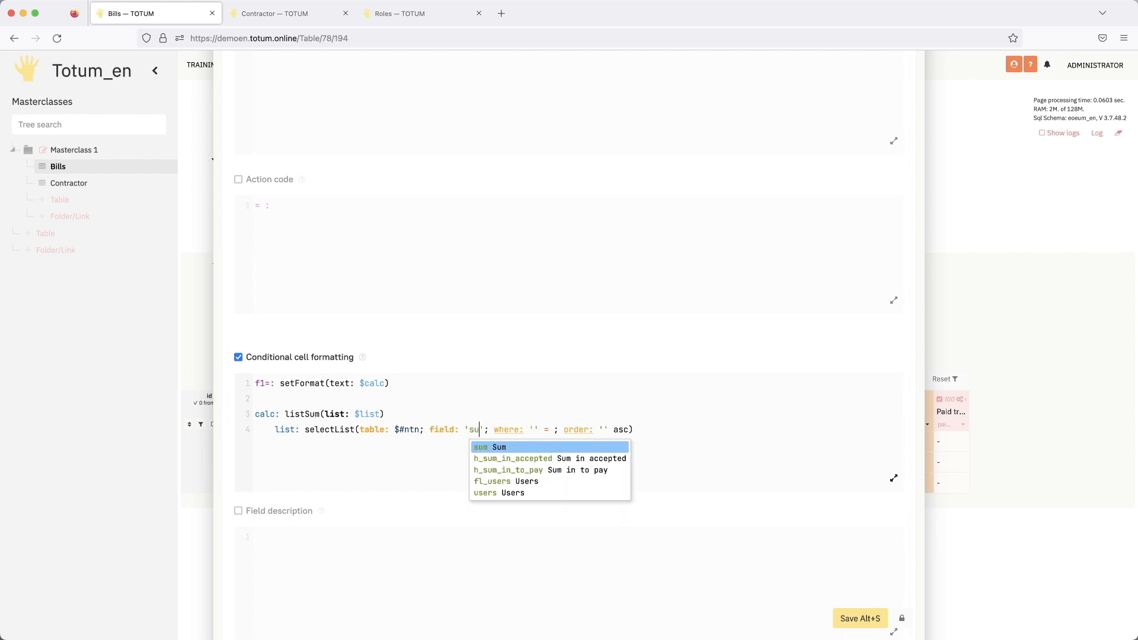
key(Return)
key(Tab)
text(to_pay)
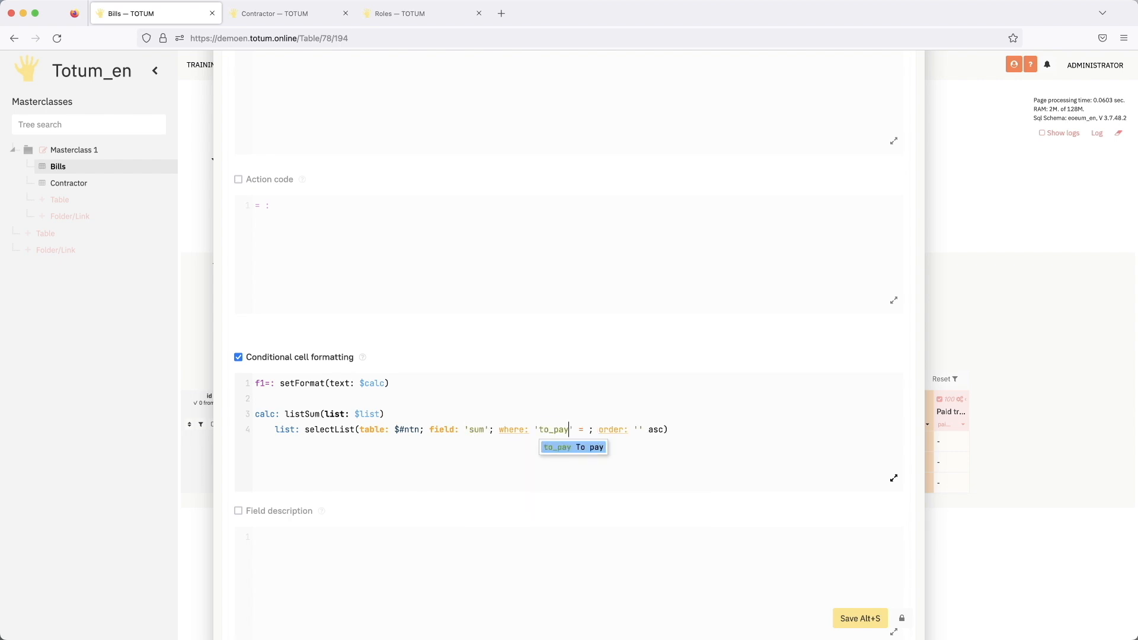
key(Return)
key(Tab)
text(true)
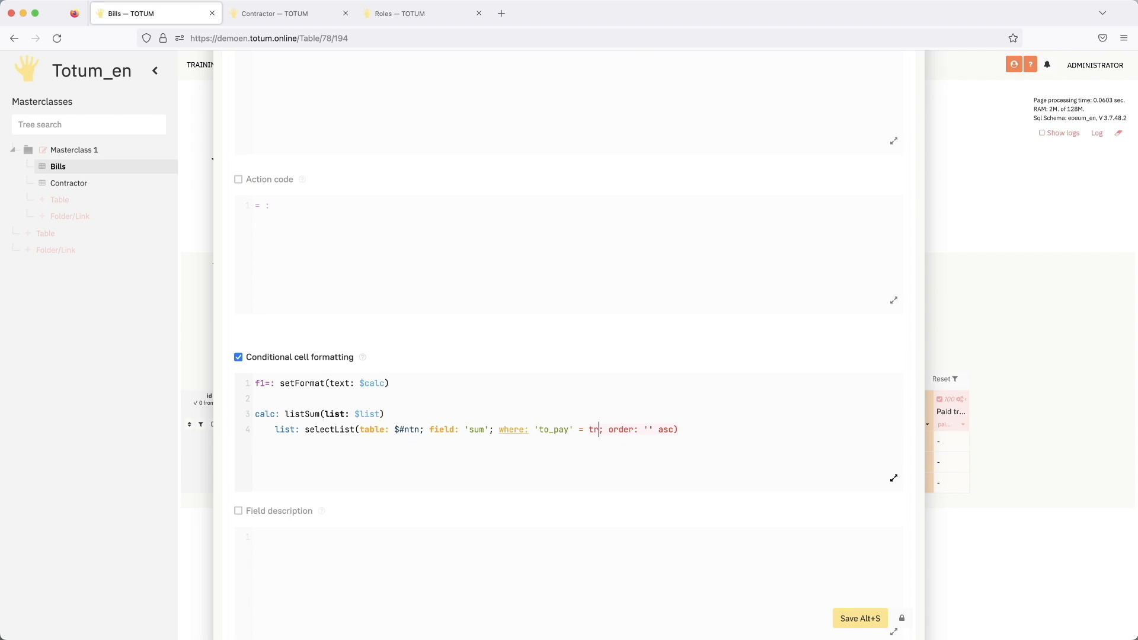
- Replace the order parameter of selectList with the condition where: 'paid_true' = false and save the field
key(super+shift+Right)
key(shift+Left)
key(BackSpace)
text(wh)
key(Return)
text(')
key(Down)
key(Down)
key(Down)
key(Down)
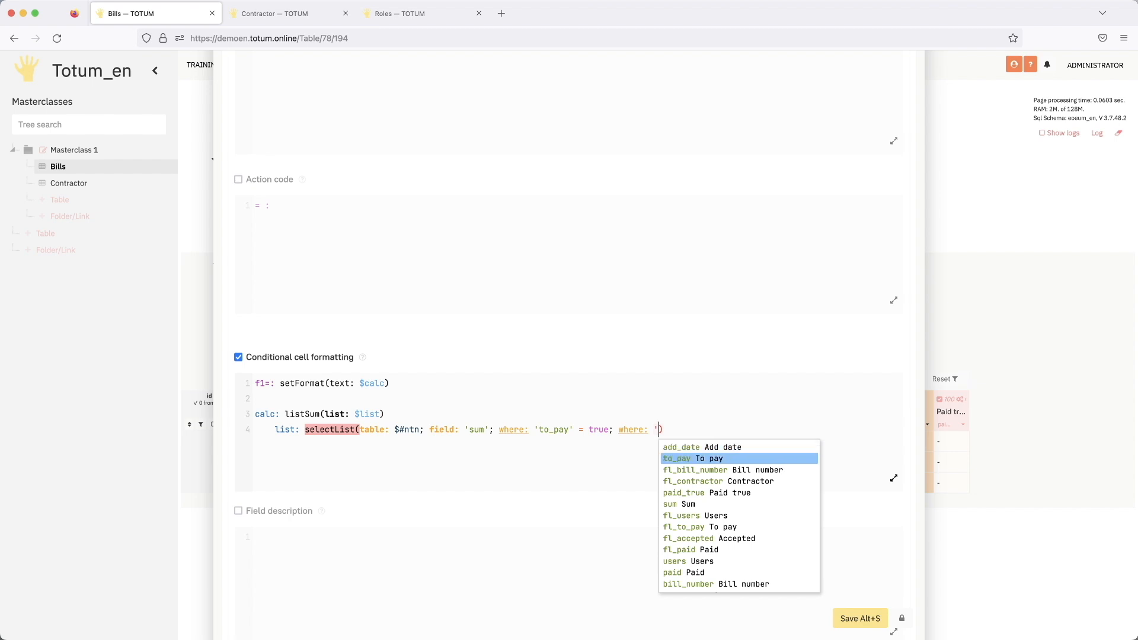
key(Down)
key(Down)
key(Down)
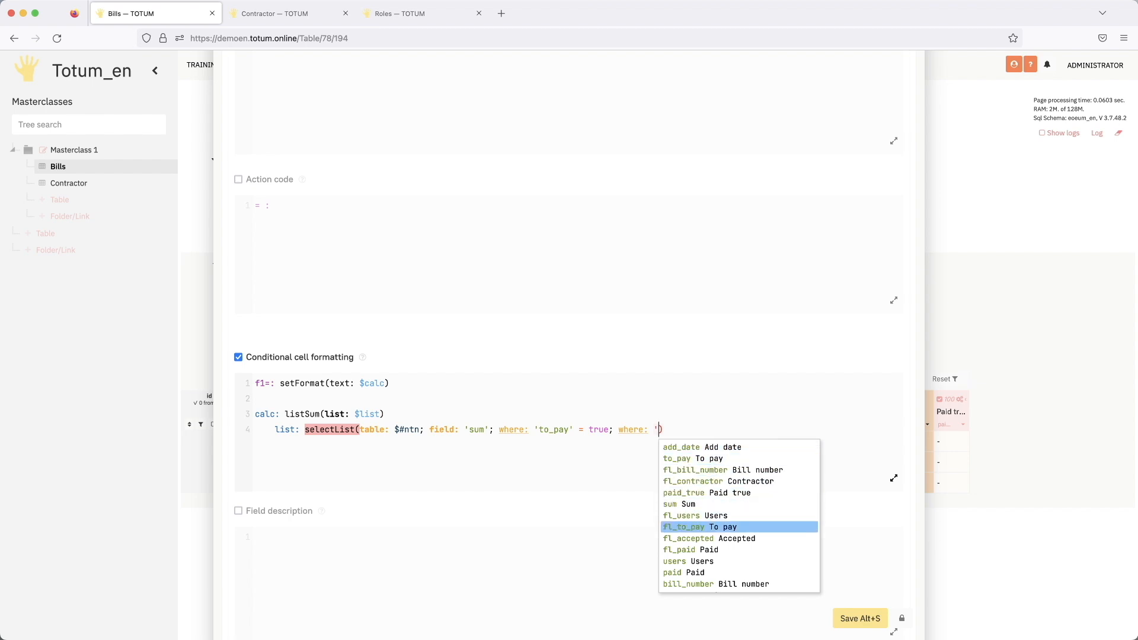
key(Up)
key(Up)
key(Up)
key(Return)
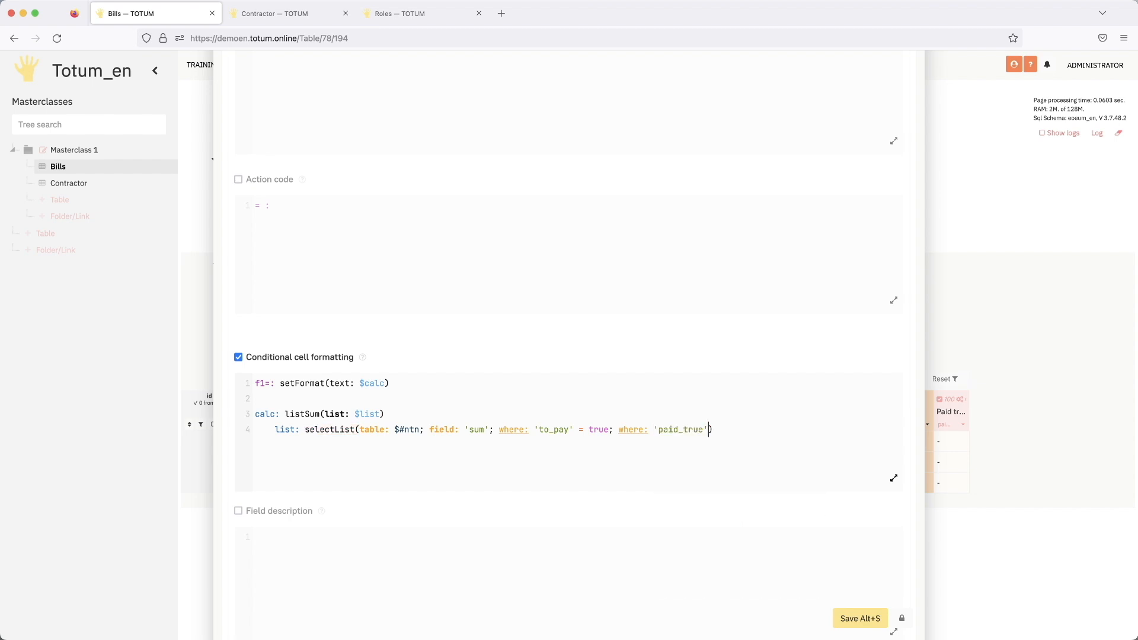
text(= false)
click(862, 618)
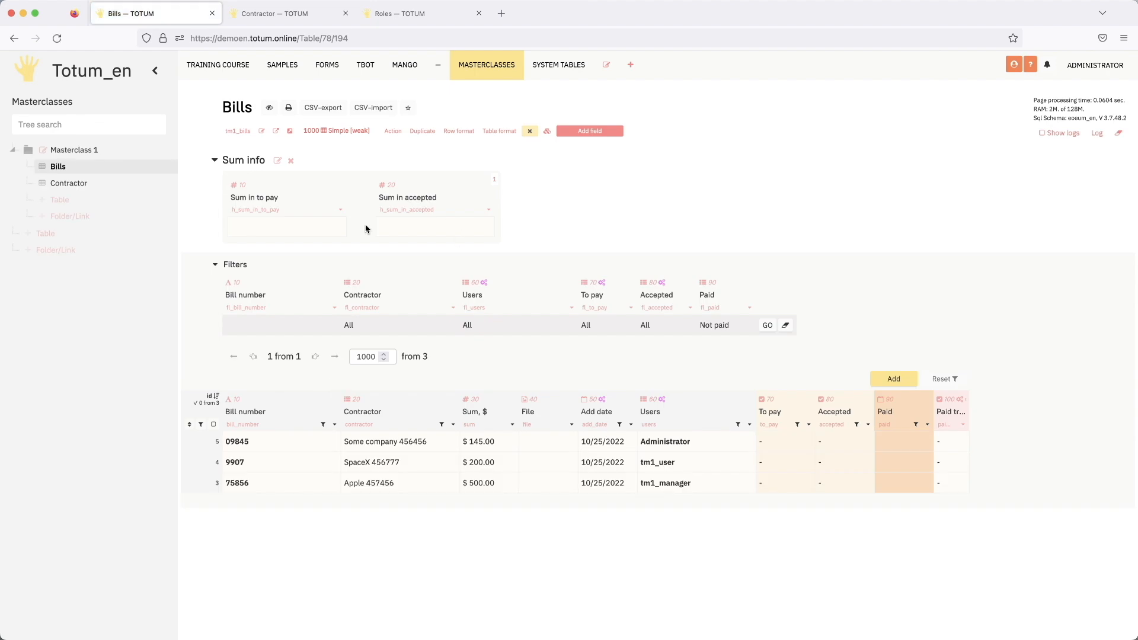
- In the "Sum in to pay" formatting code, move listSum to an indented sum: line under calc and indent the list: line further
click(780, 444)
click(340, 209)
scroll(458, 371, down, 10)
scroll(458, 372, down, 6)
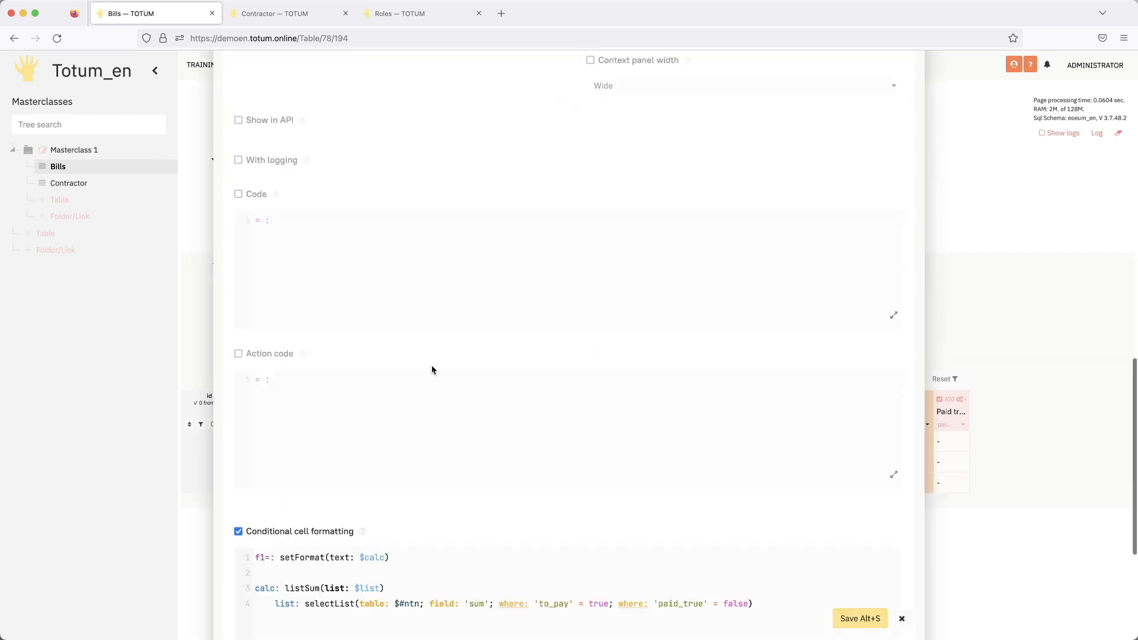
click(286, 418)
key(Return)
key(Return)
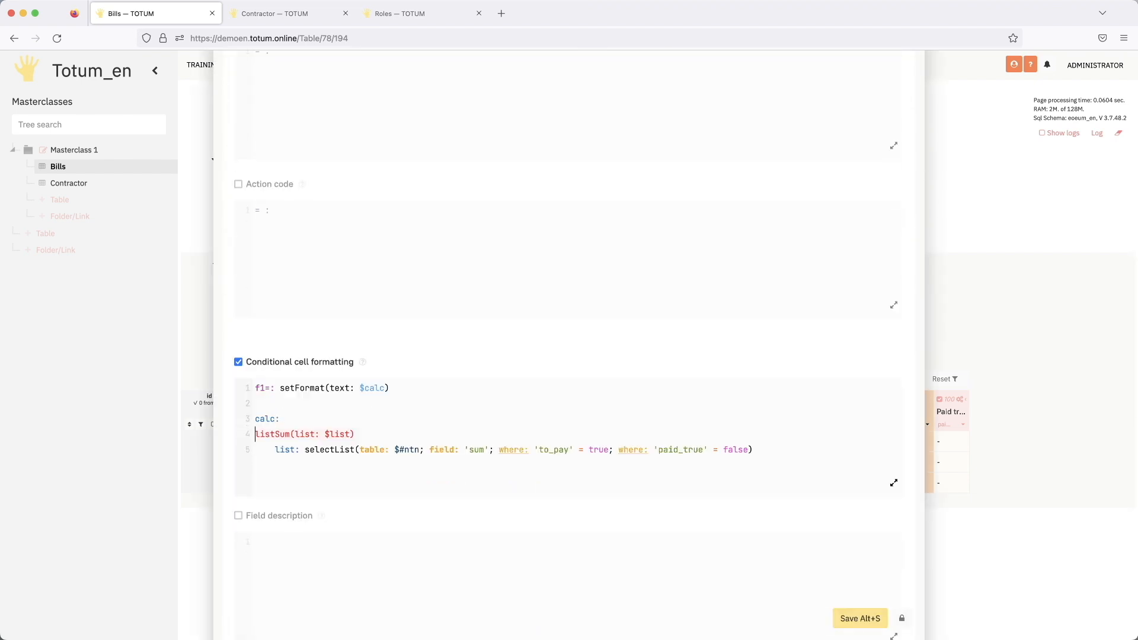
text(sum:)
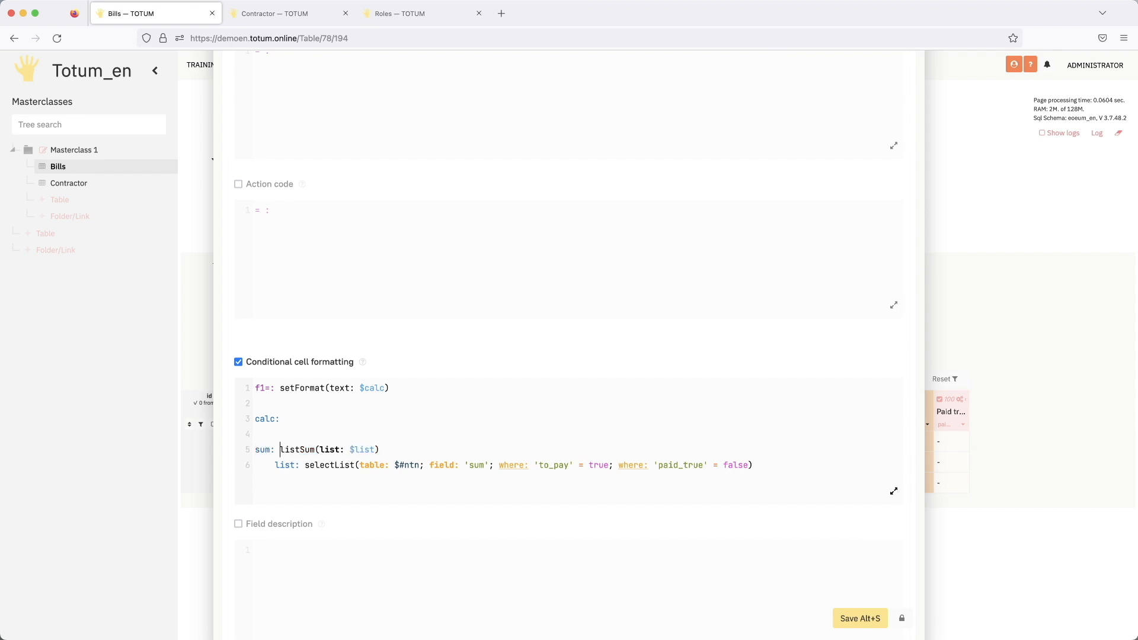
key(Tab)
key(Down)
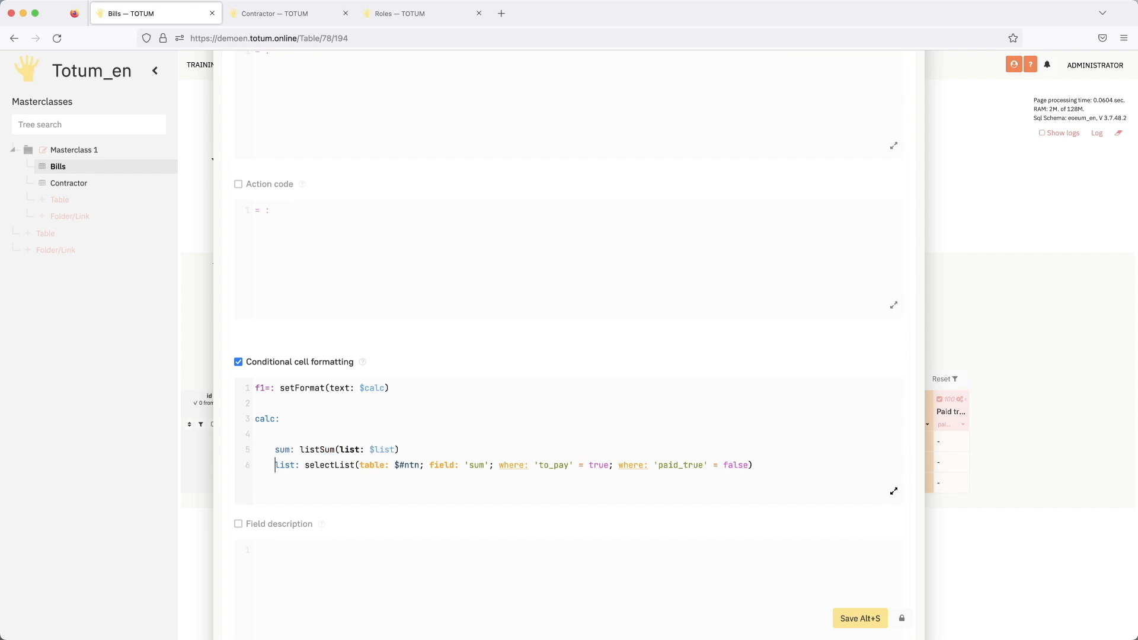
key(Tab)
click(290, 432)
key(BackSpace)
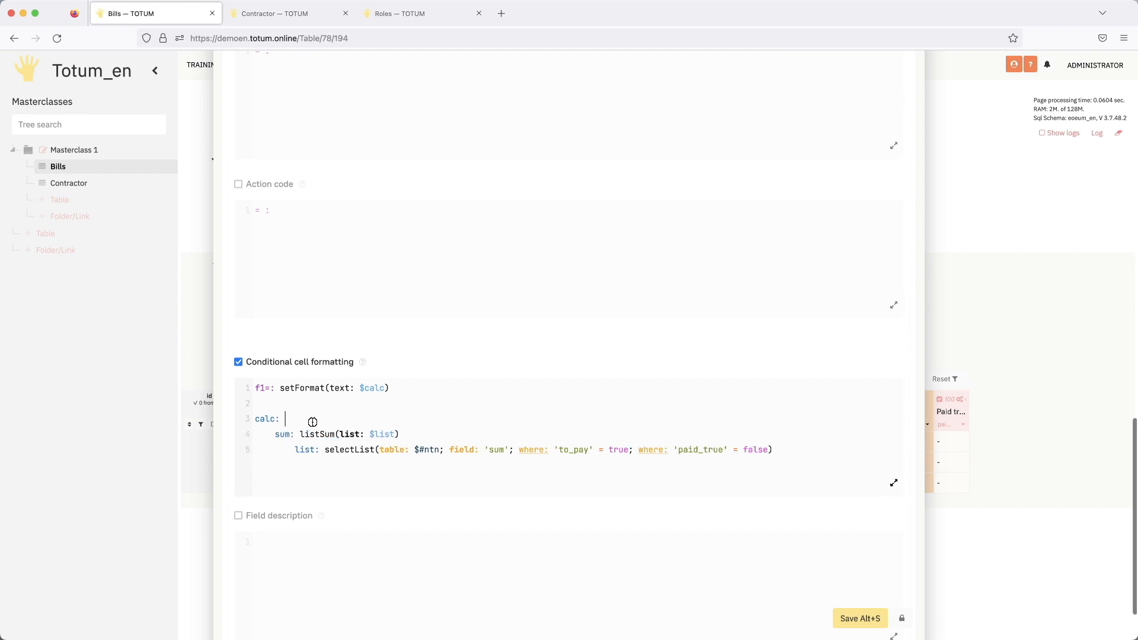
- Define calc with the numFormat function and set its num parameter to $sum
text(nu)
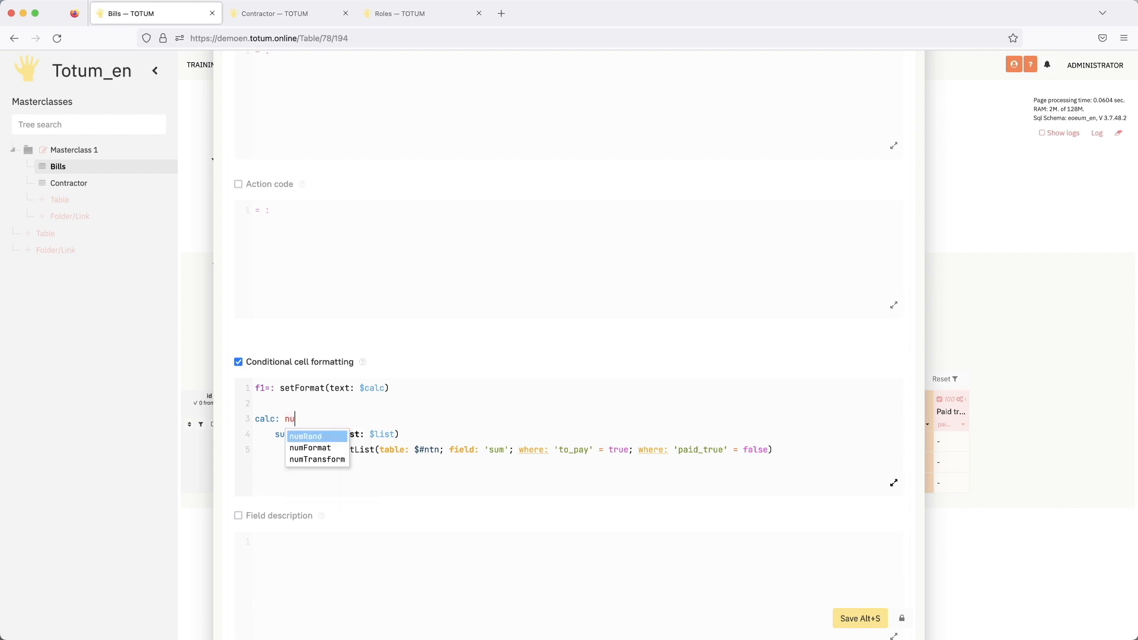
key(Down)
key(Return)
text(()
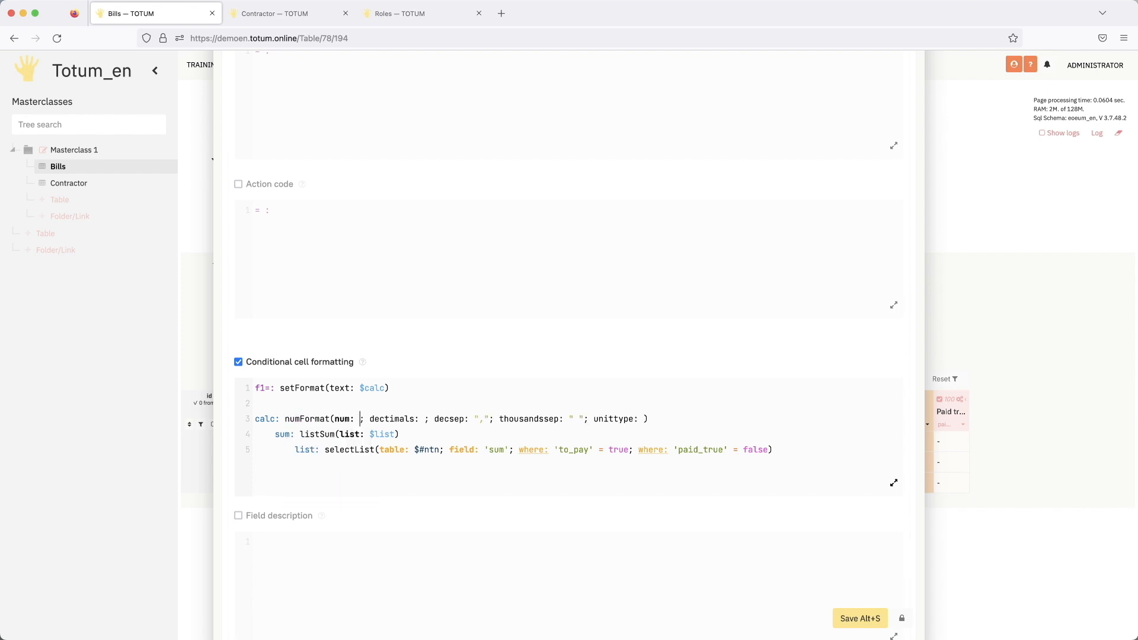
text($)
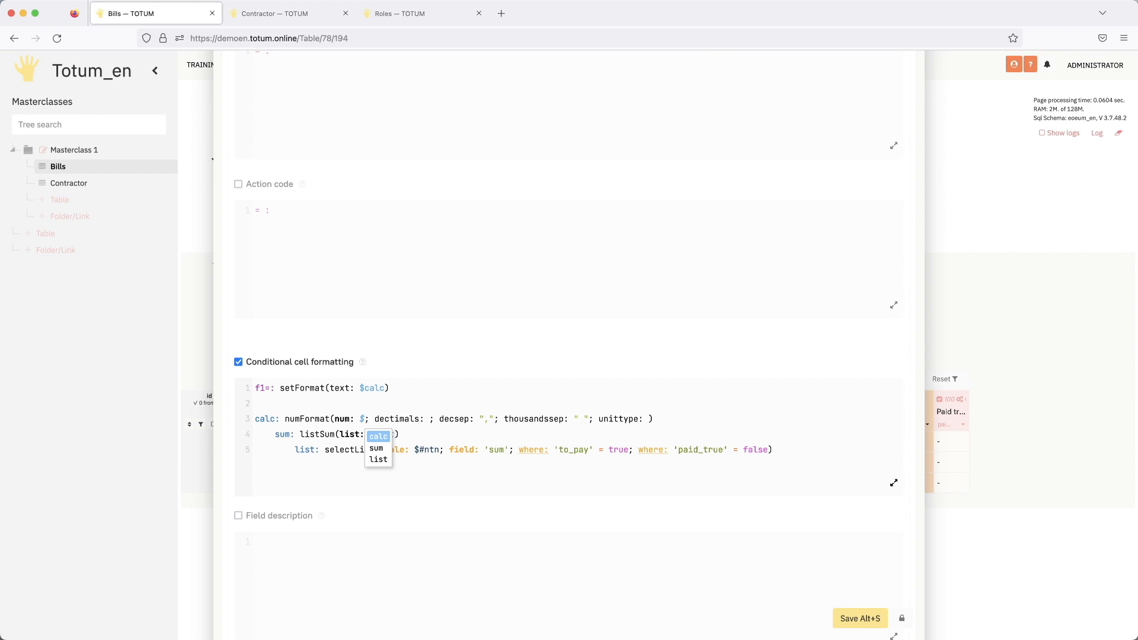
key(Down)
key(Return)
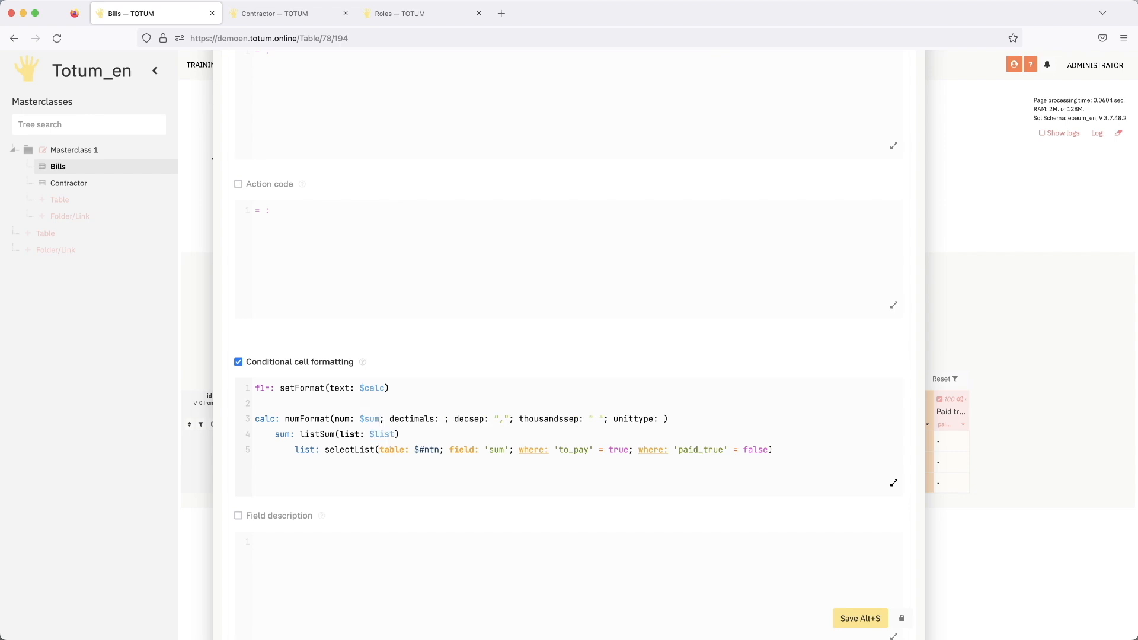
- Set numFormat to 2 decimals with "." as the decimal separator and "," as the thousands separator
text(2)
key(Tab)
key(Right)
key(Tab)
key(Left)
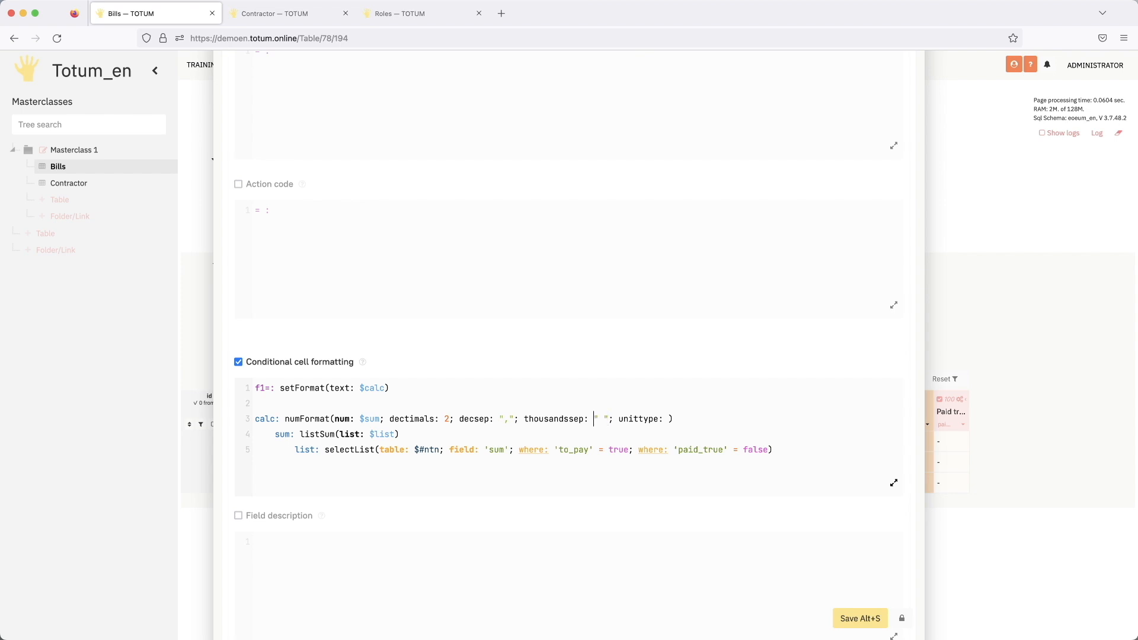
double_click(509, 418)
text(.)
double_click(605, 418)
text(,)
- Replace the unittype parameter of numFormat with prefix: "$ " and save the "Sum in to pay" field
click(668, 418)
double_click(640, 419)
drag(672, 418, 614, 418)
key(BackSpace)
text(p)
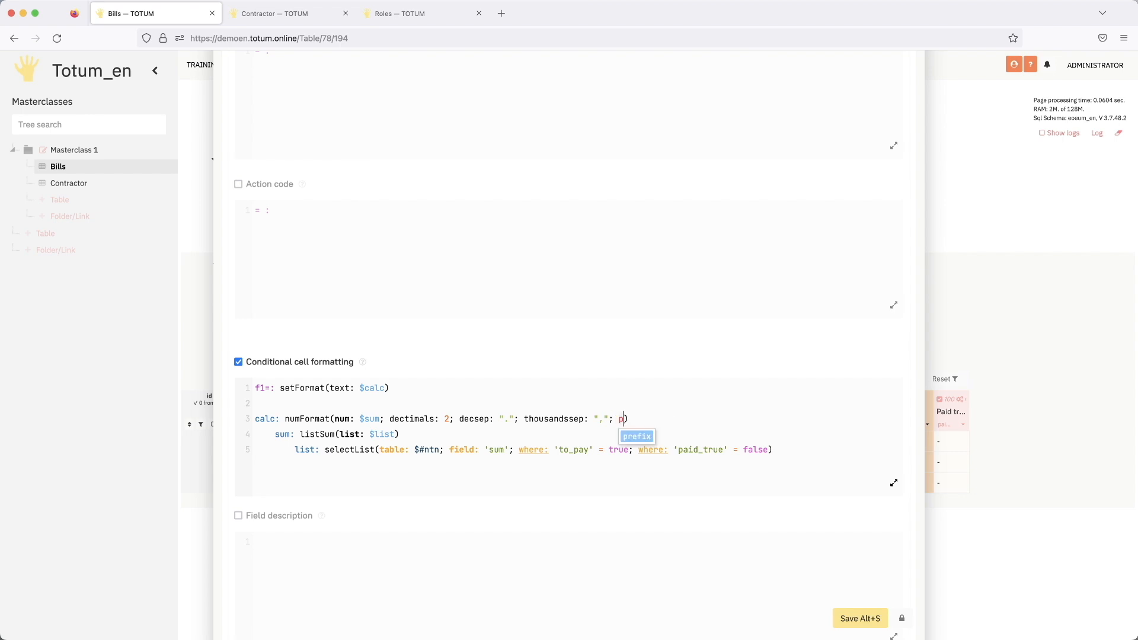
key(Return)
text(")
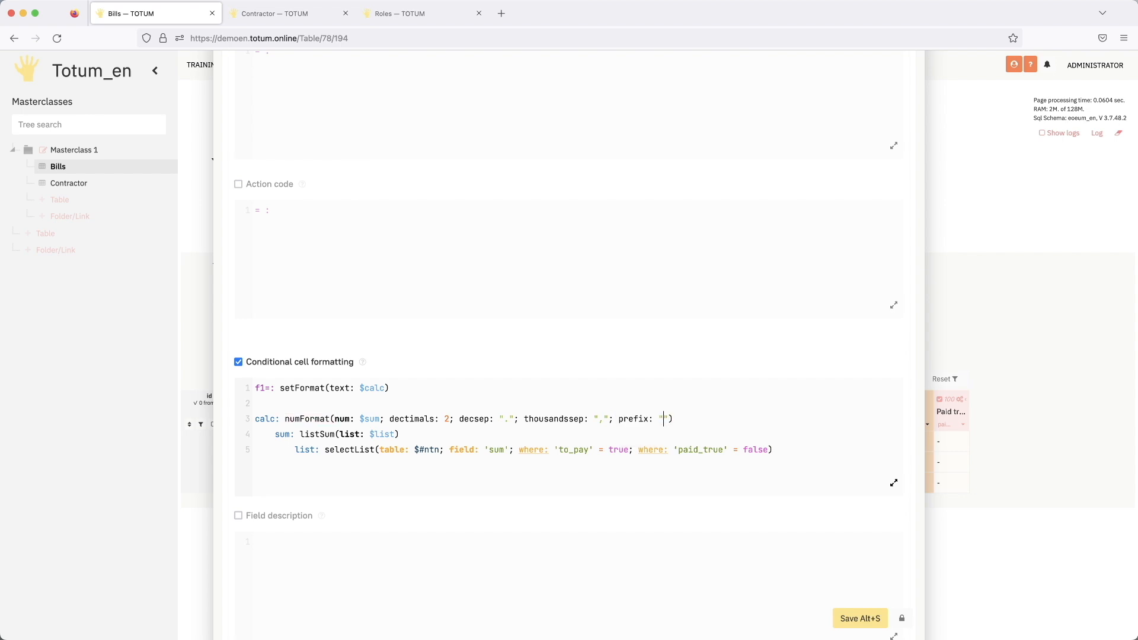
text($)
click(847, 617)
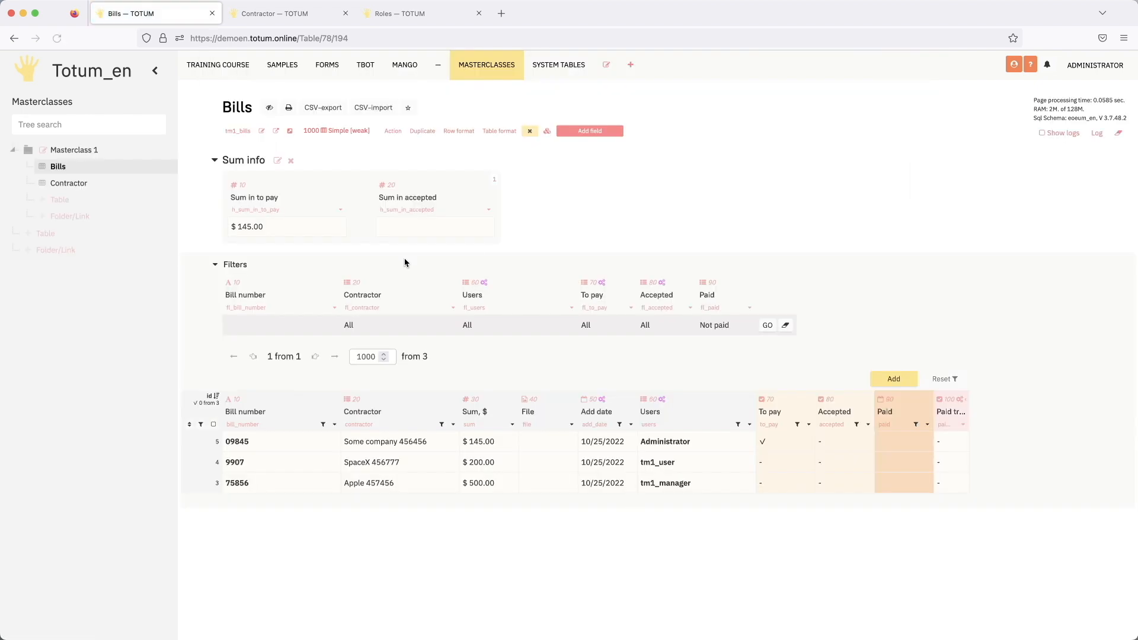
- Mark bill 9907 as to pay and copy the entire conditional formatting code of the "Sum in to pay" field
click(771, 461)
click(337, 211)
scroll(460, 380, down, 10)
click(452, 381)
key(ctrl+a)
key(ctrl+c)
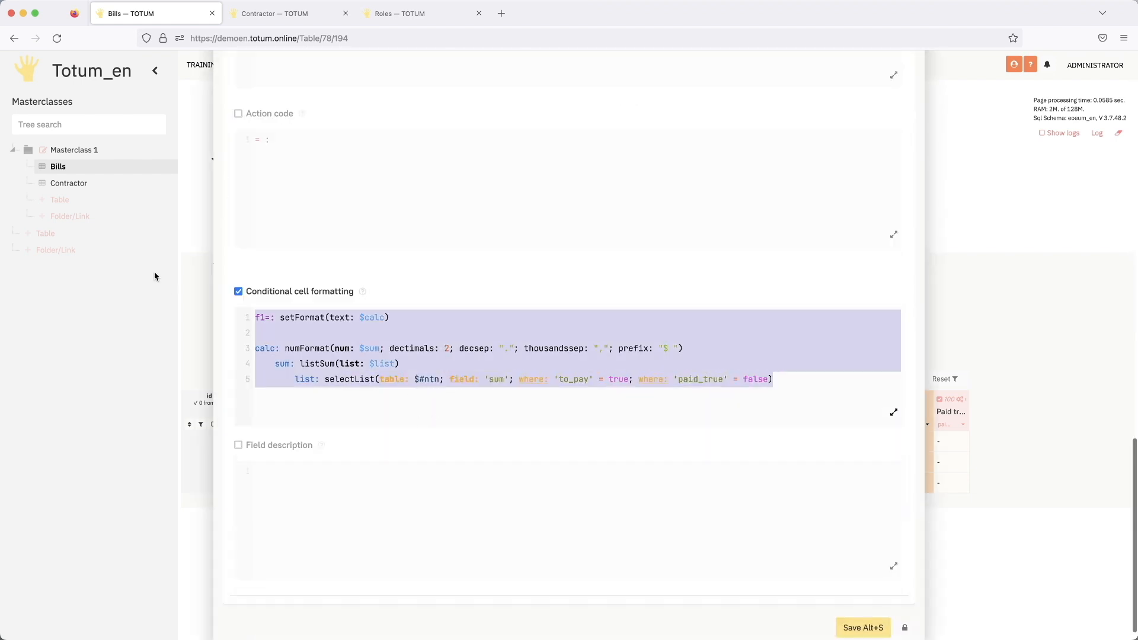
click(891, 626)
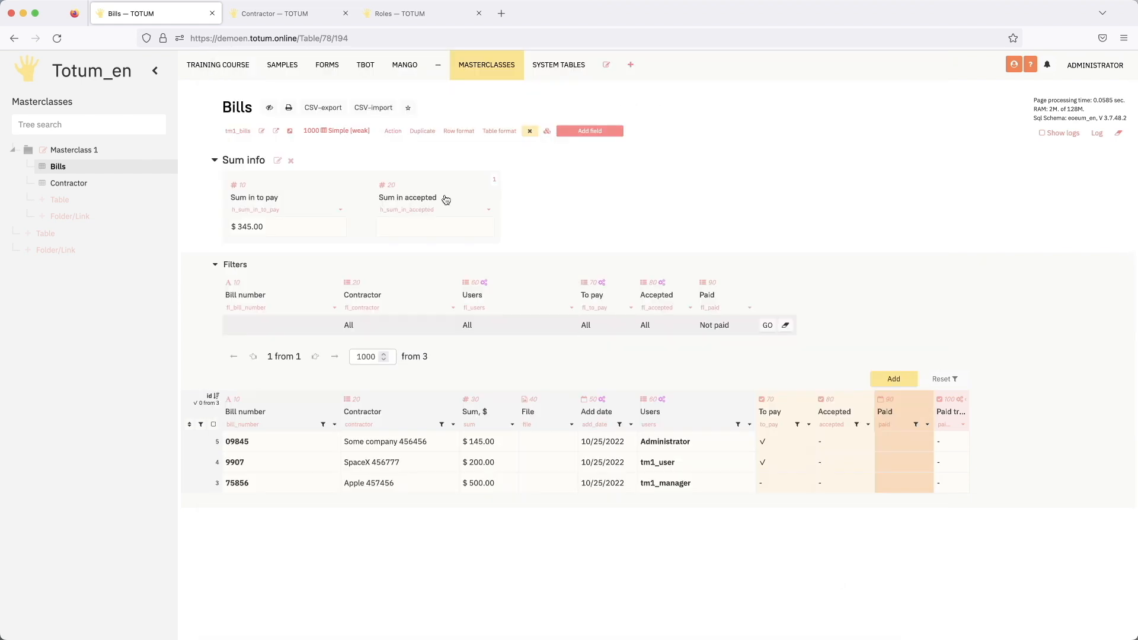
- Enable conditional cell formatting for the "Sum in accepted" field and replace its code with the copied code
click(489, 212)
scroll(332, 269, down, 10)
click(288, 291)
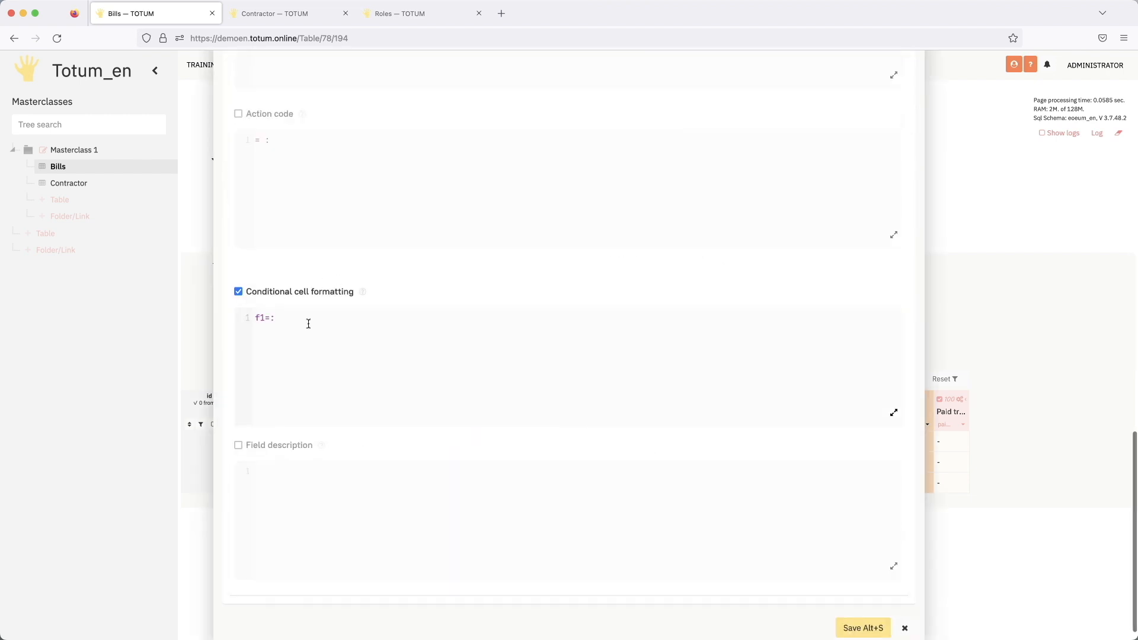
click(308, 322)
key(ctrl+a)
key(ctrl+v)
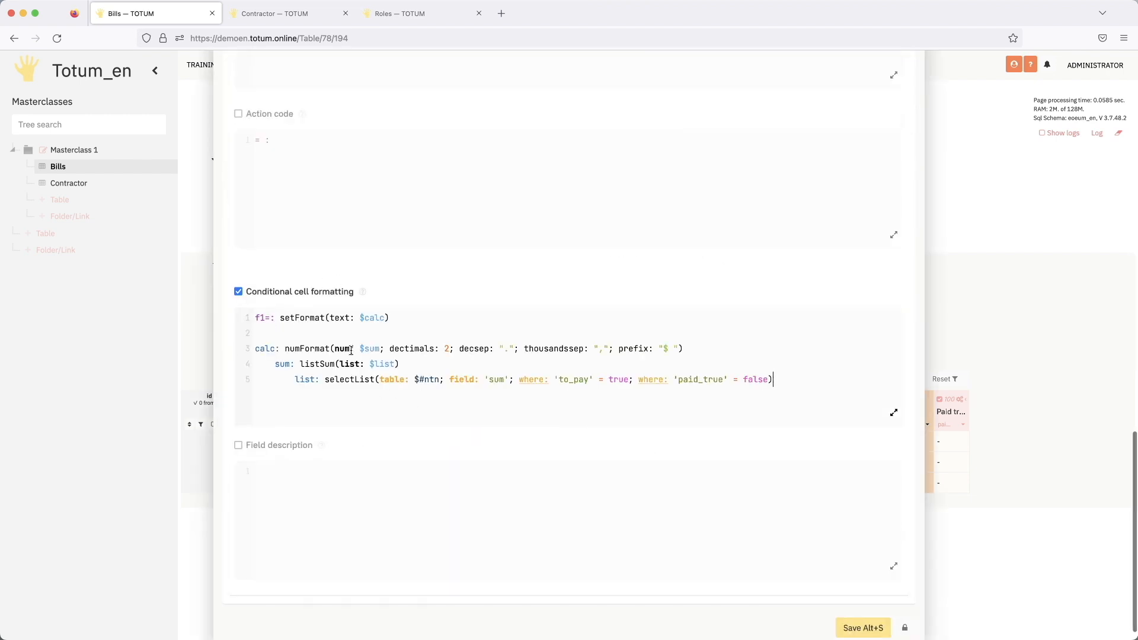
- Change the first where condition of selectList in the "Sum in accepted" code from 'to_pay' to 'accepted'
double_click(582, 381)
text(ac)
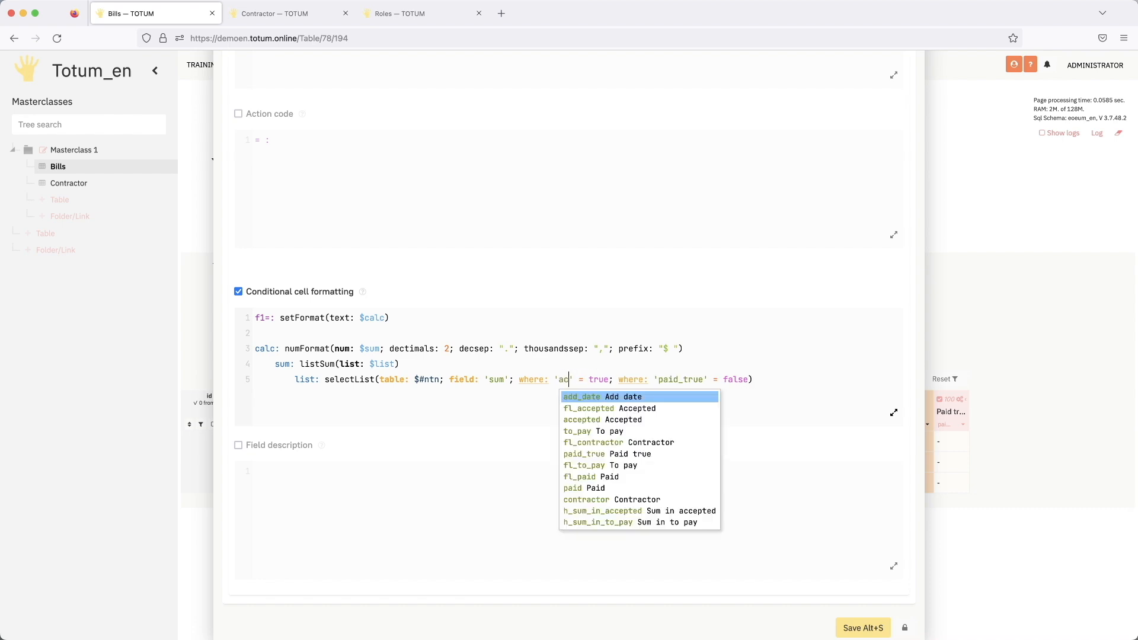
text(c)
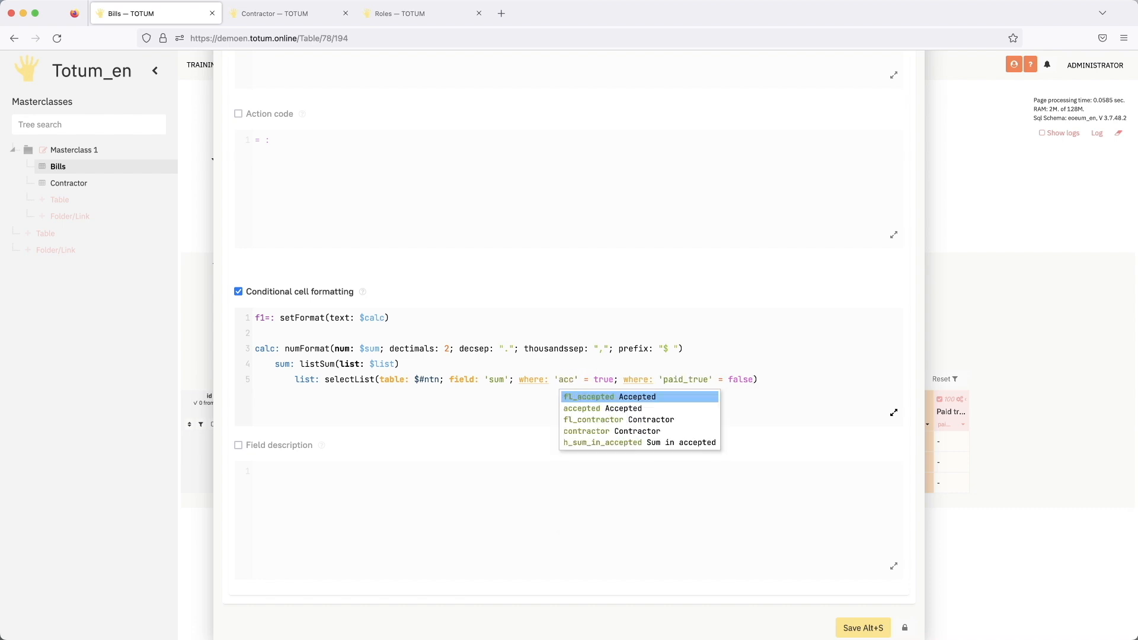
key(Down)
key(Return)
- Browse the suggested field names for the 'accepted' condition, keep 'accepted' and save the "Sum in accepted" field
double_click(581, 382)
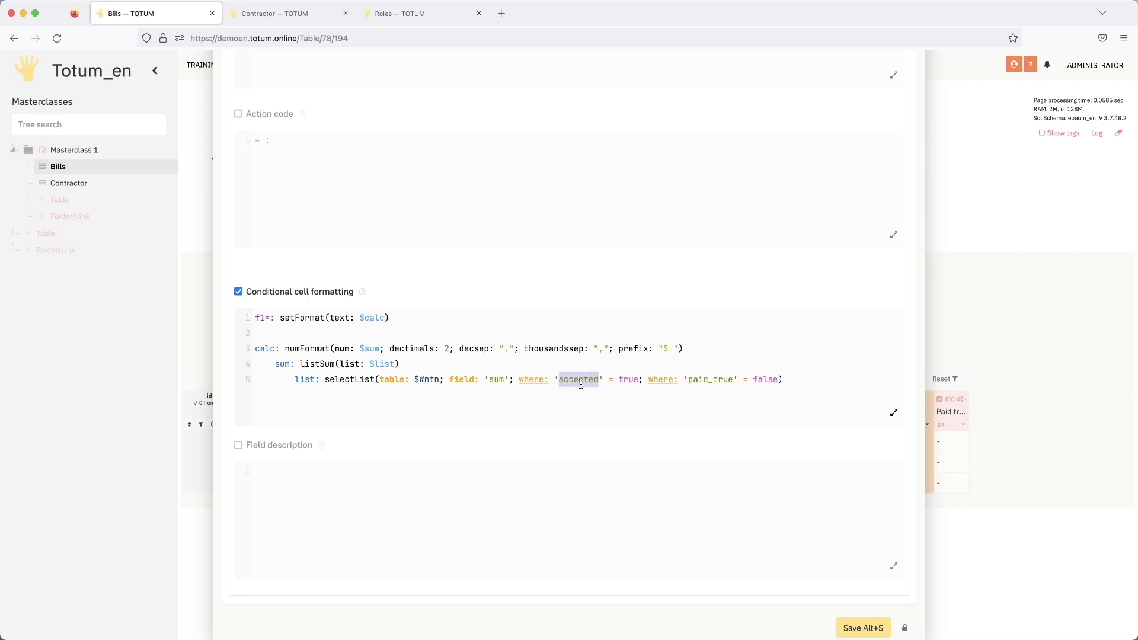
click(565, 382)
key(ctrl+space)
key(Down)
key(Down)
key(Down)
key(Down)
key(Down)
key(Down)
key(Down)
key(Down)
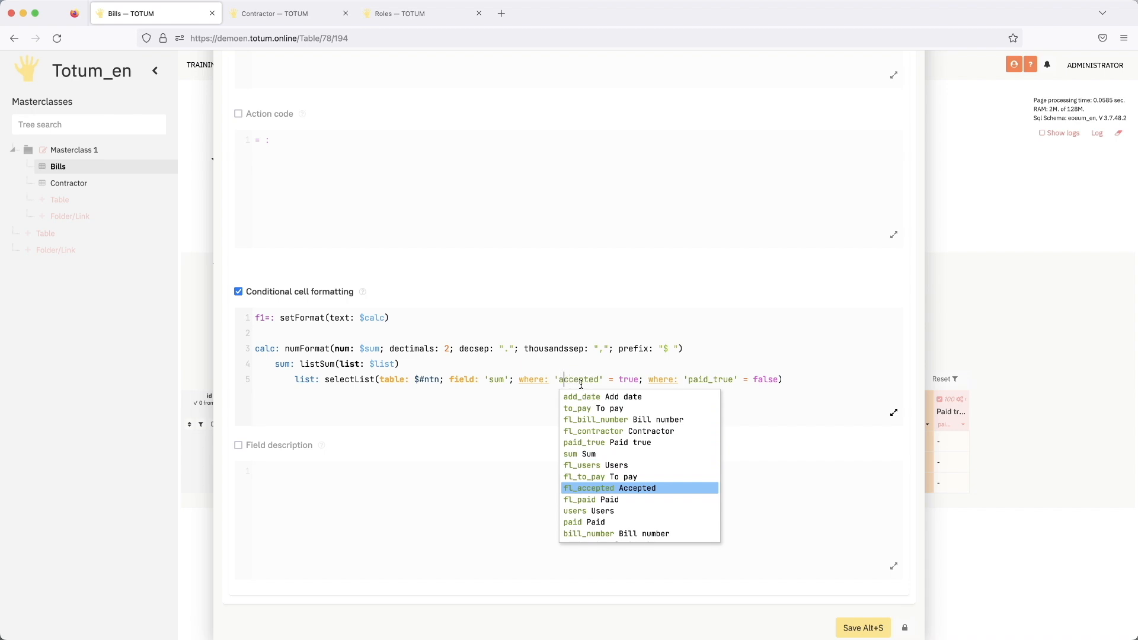
click(773, 508)
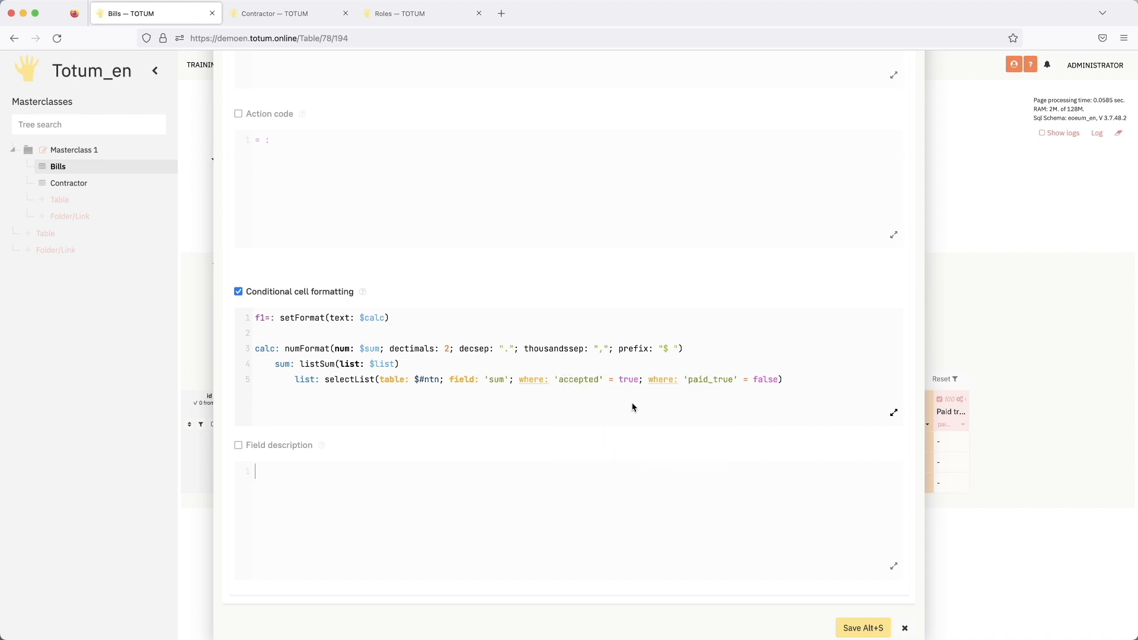
click(861, 627)
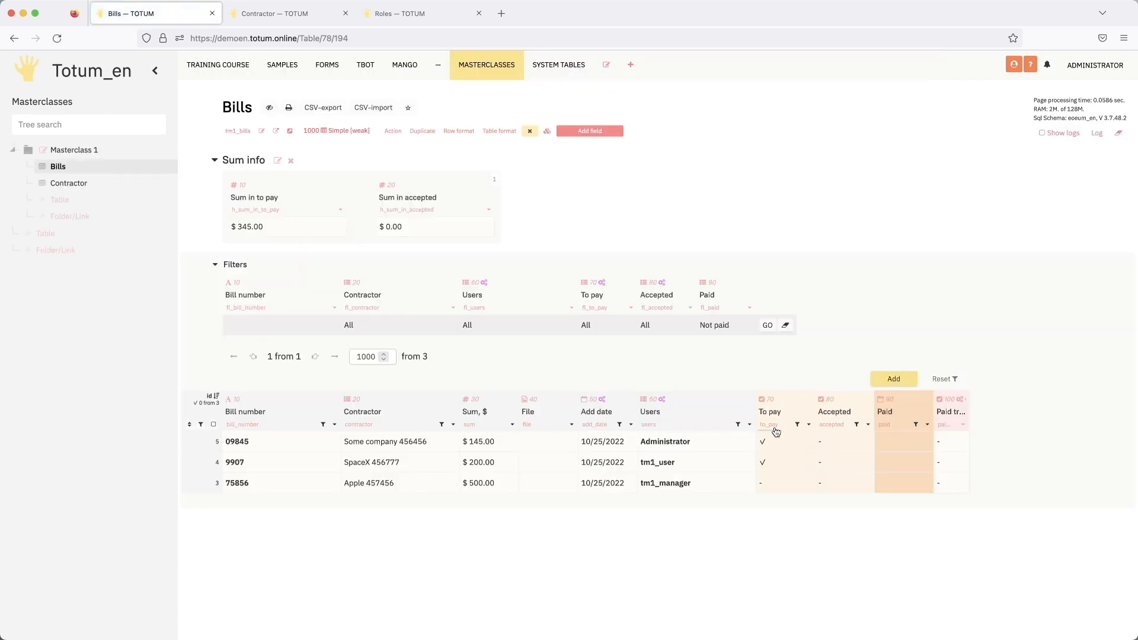
- Examine the Placement options in the settings of the Users column and close them without changes
click(749, 424)
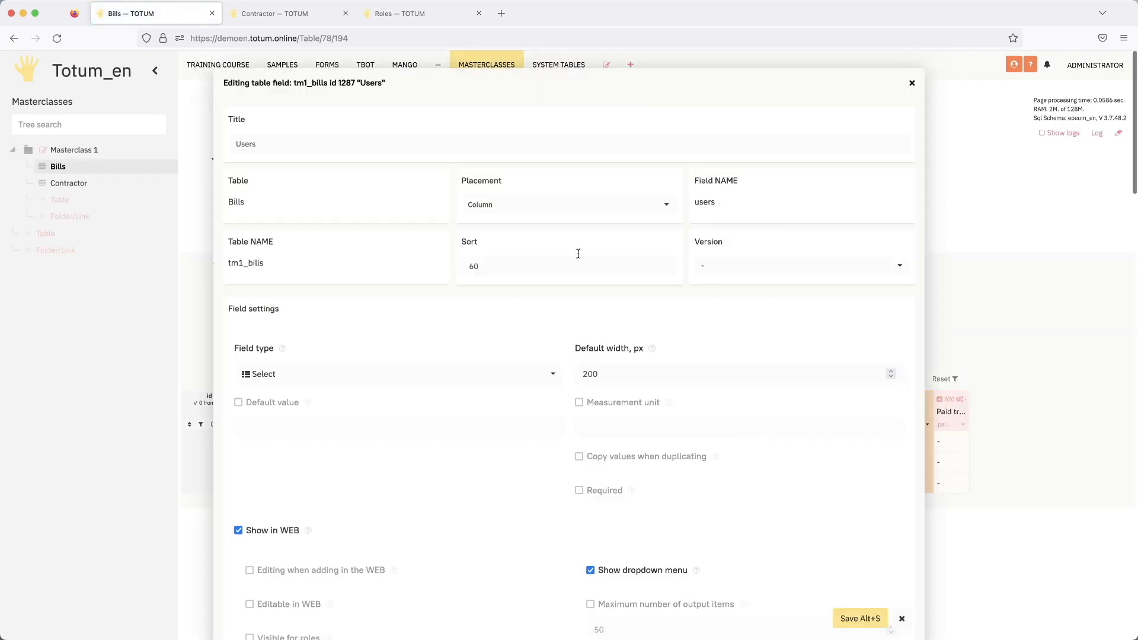
click(553, 204)
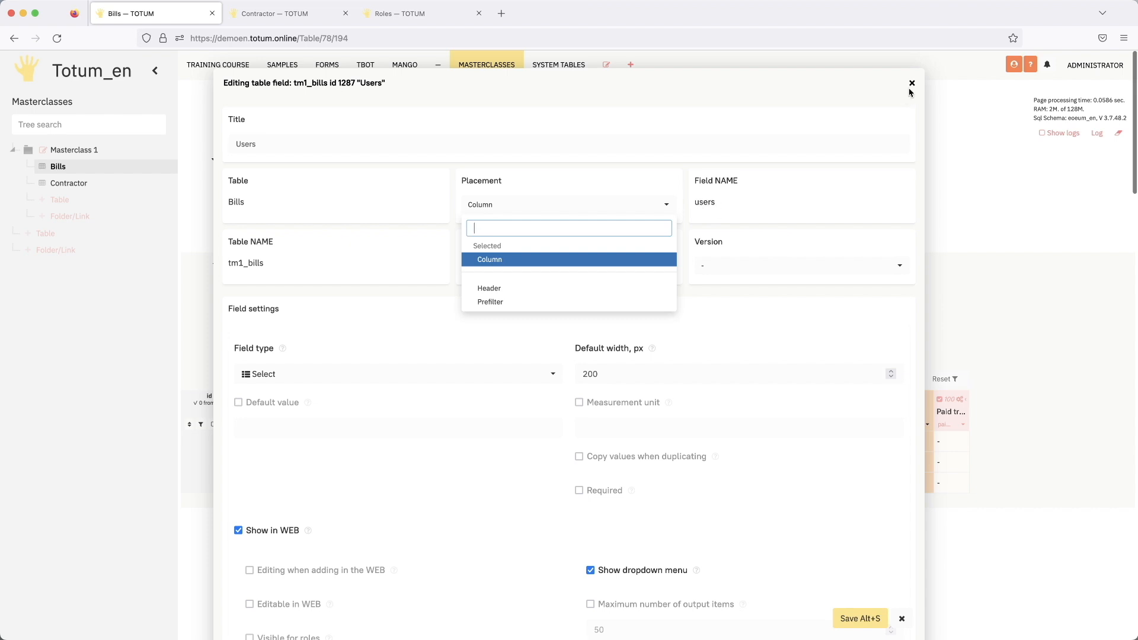
click(912, 83)
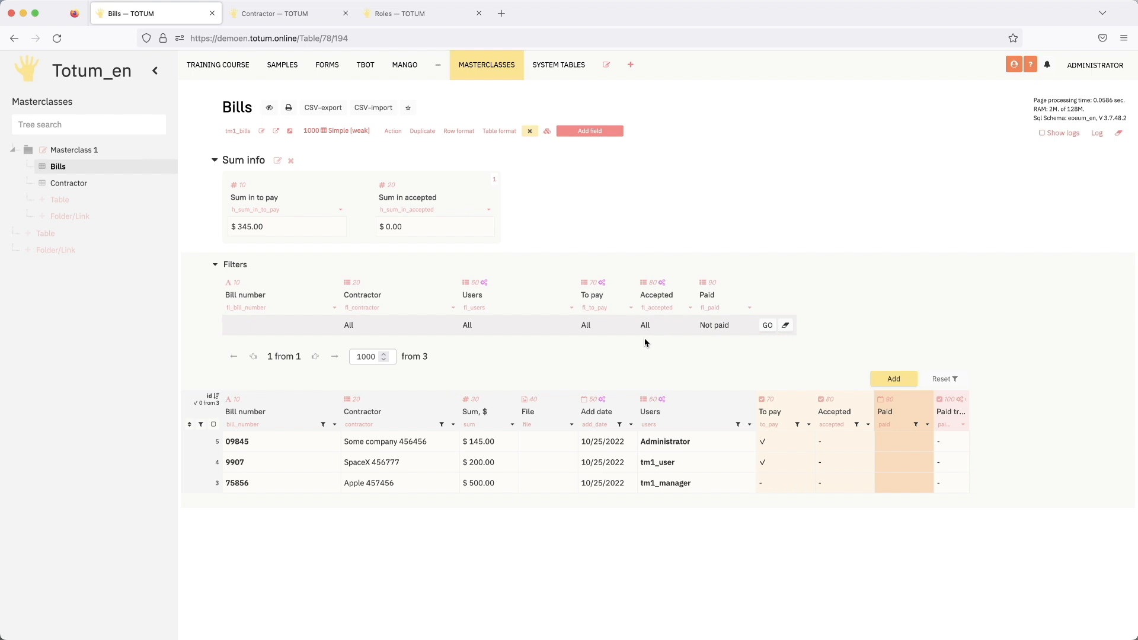
- Mark bill 09845 as accepted and set its Paid date to 10/26/2022
double_click(843, 446)
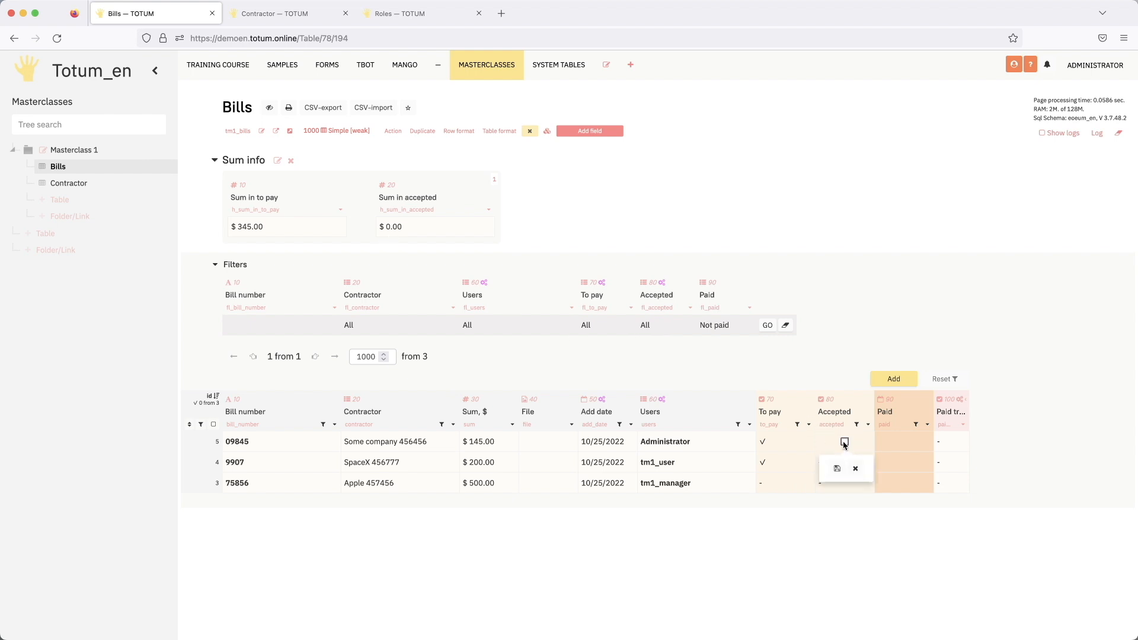
click(844, 443)
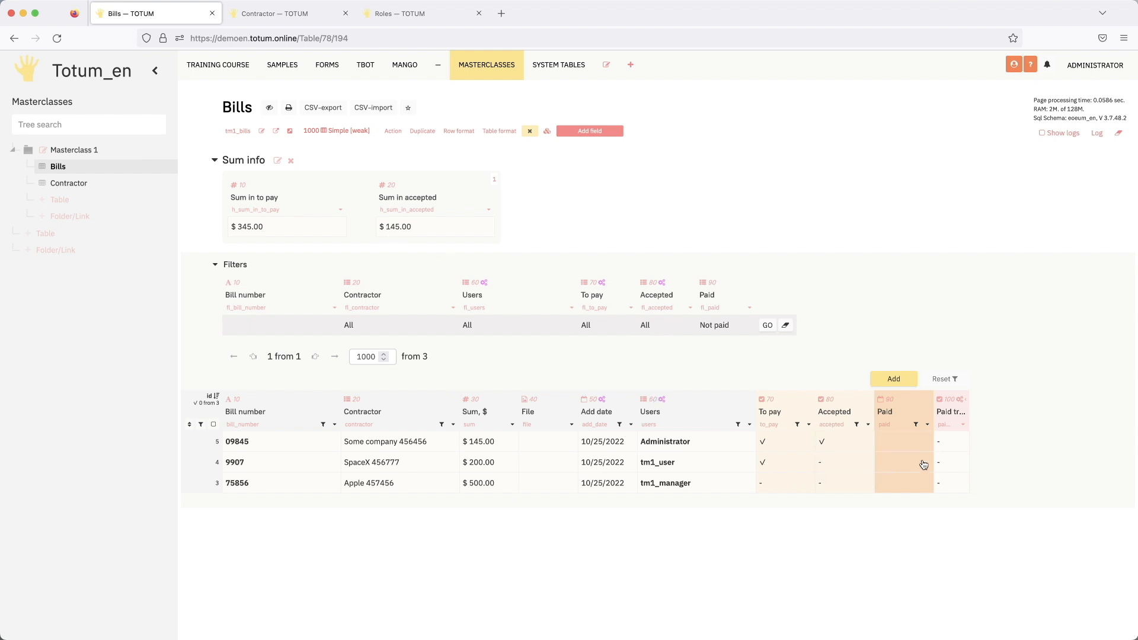
double_click(901, 442)
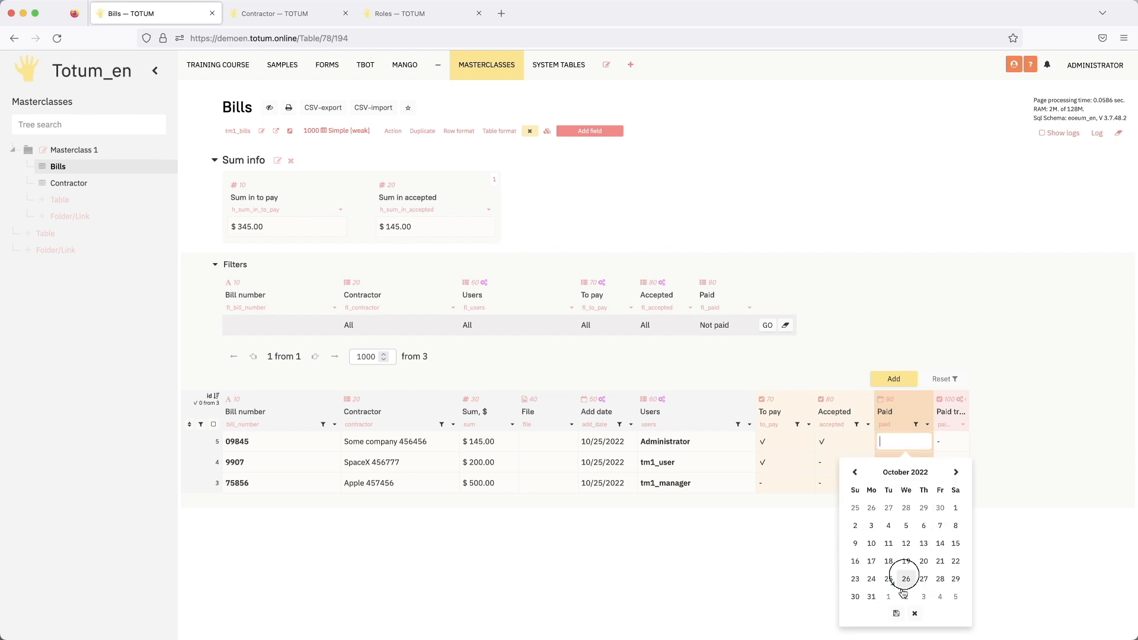
click(905, 579)
click(896, 613)
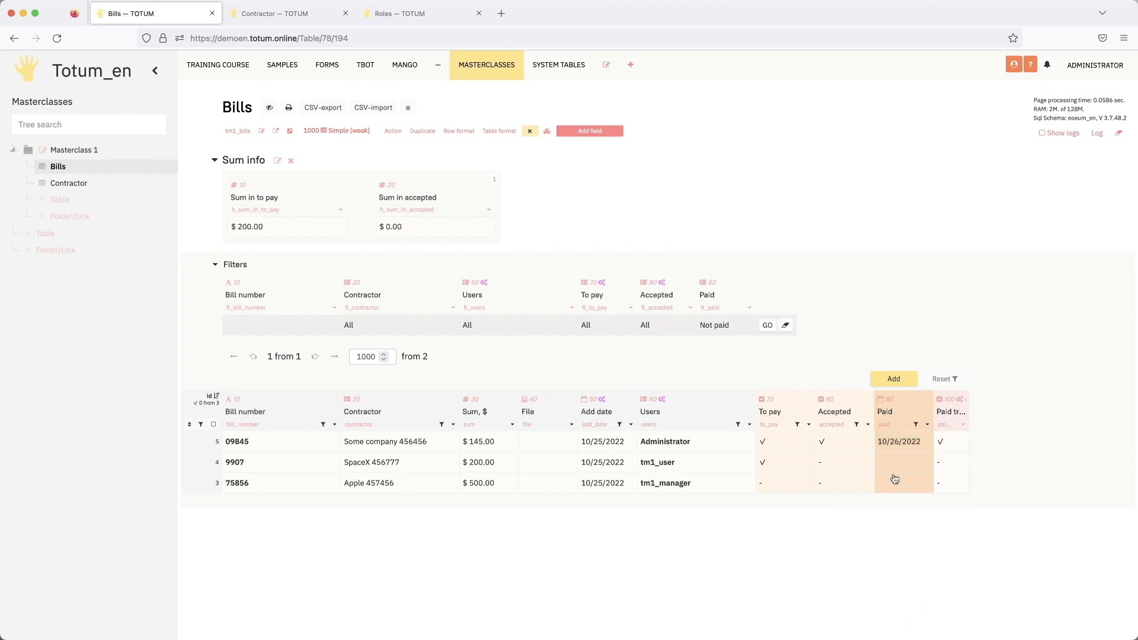
- Mark bill 9907 as accepted, reload the Bills table and check the bill's sum
double_click(842, 462)
click(842, 463)
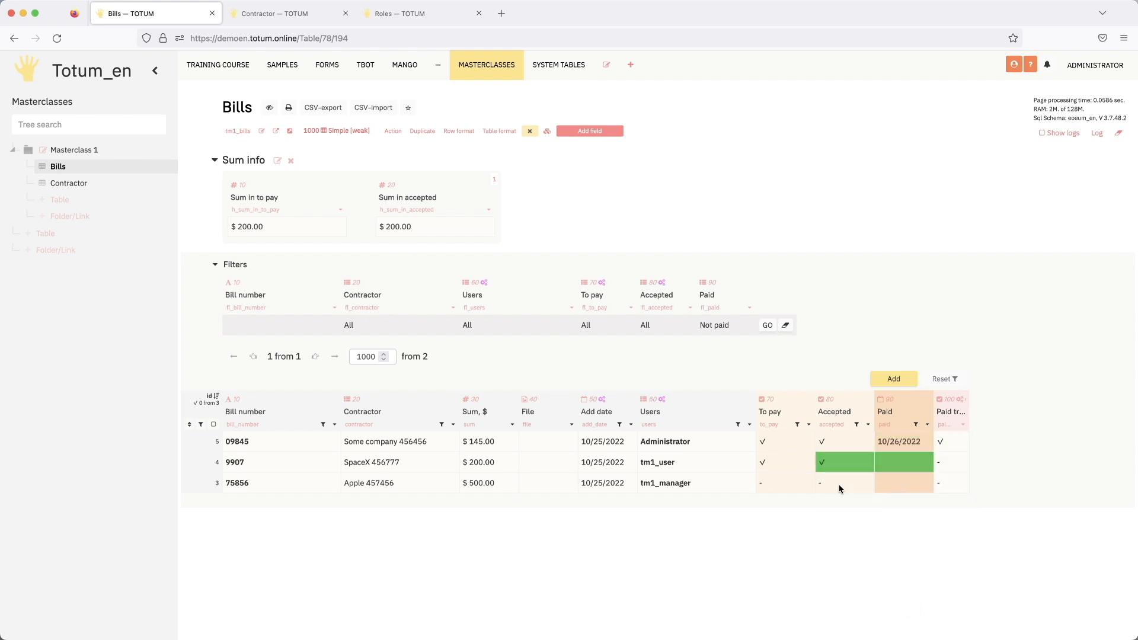
click(57, 38)
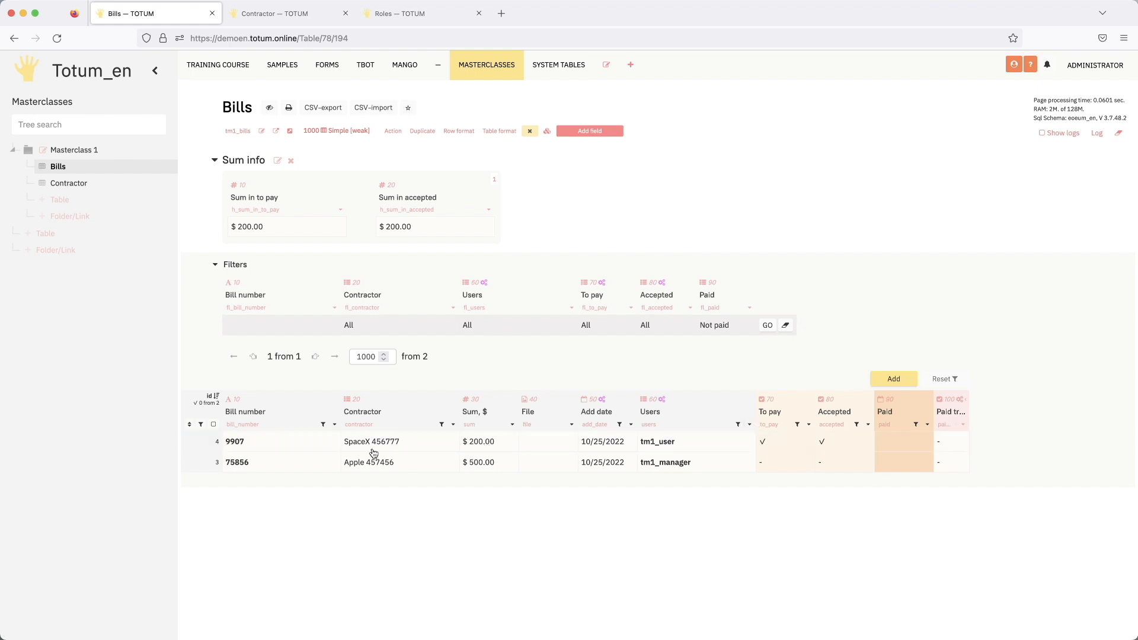
click(507, 450)
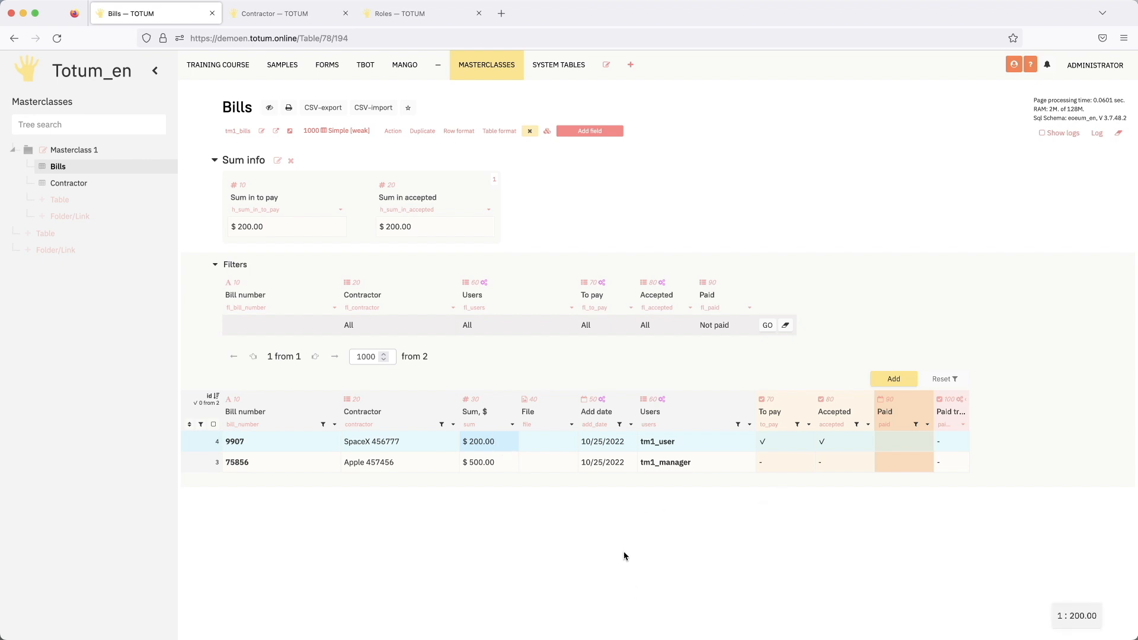
click(491, 443)
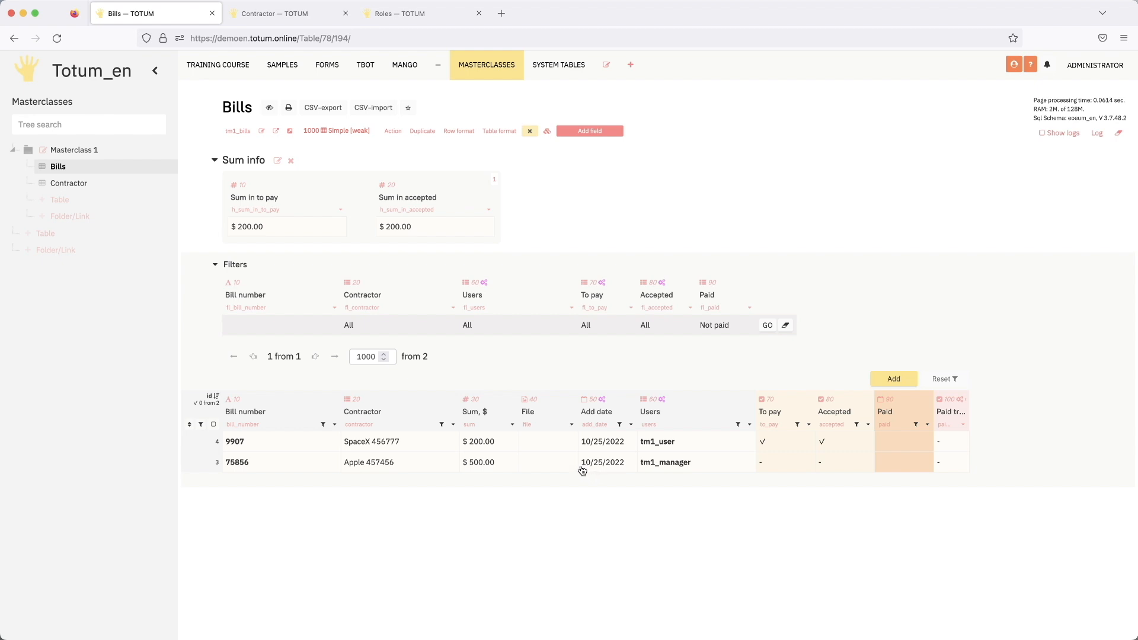
- Set Bills as the default table of the Masterclasses branch, save it and reopen the branch to test it
click(408, 66)
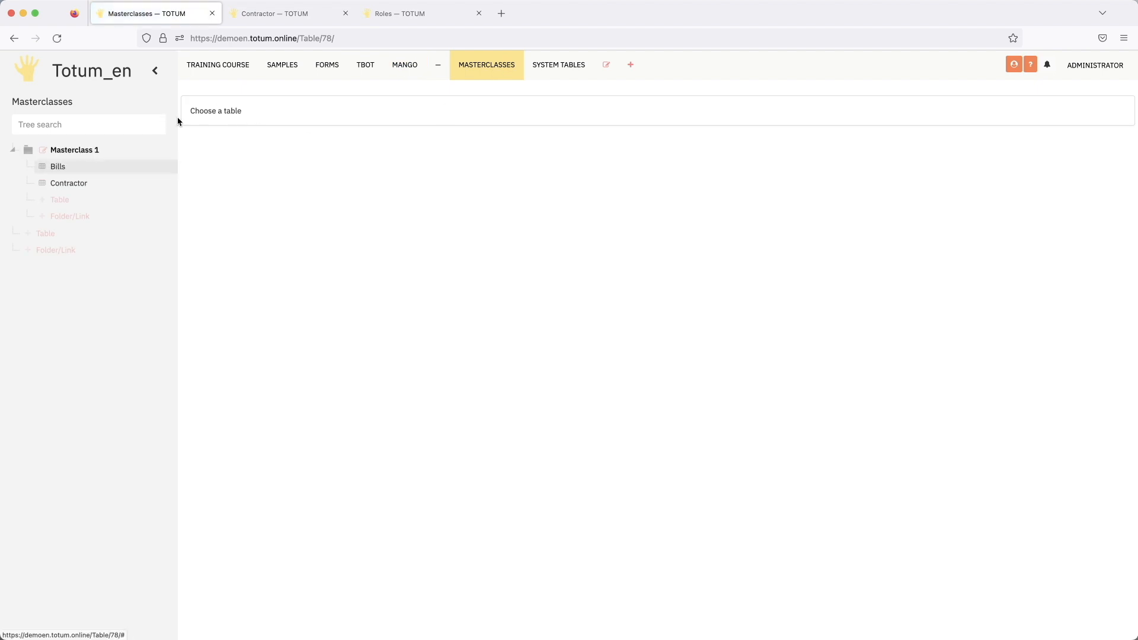
click(90, 166)
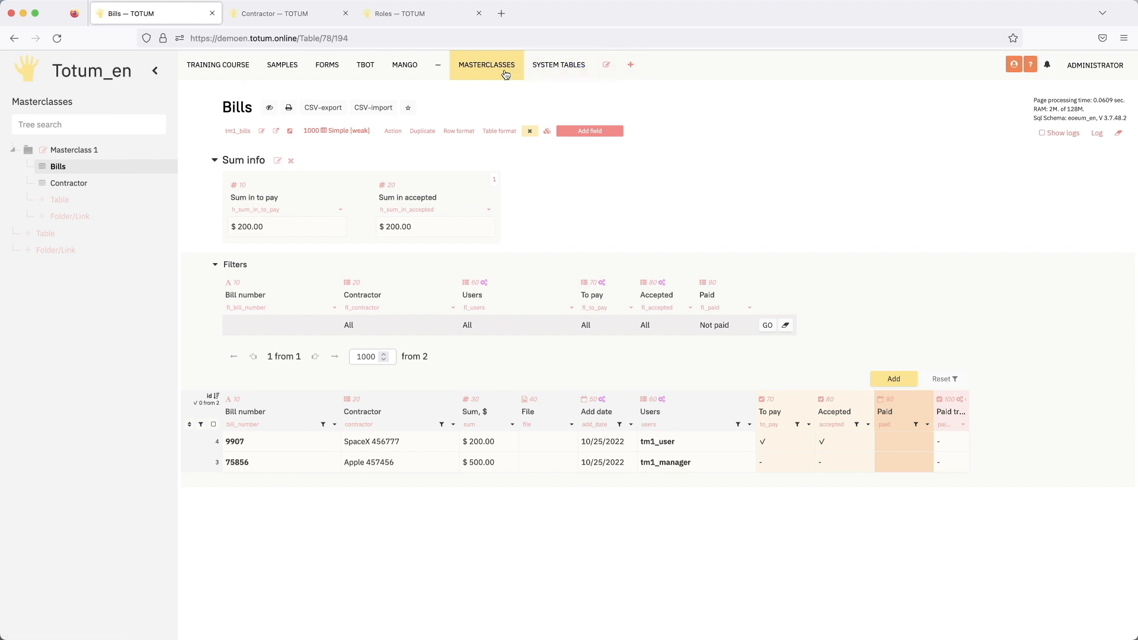
click(605, 64)
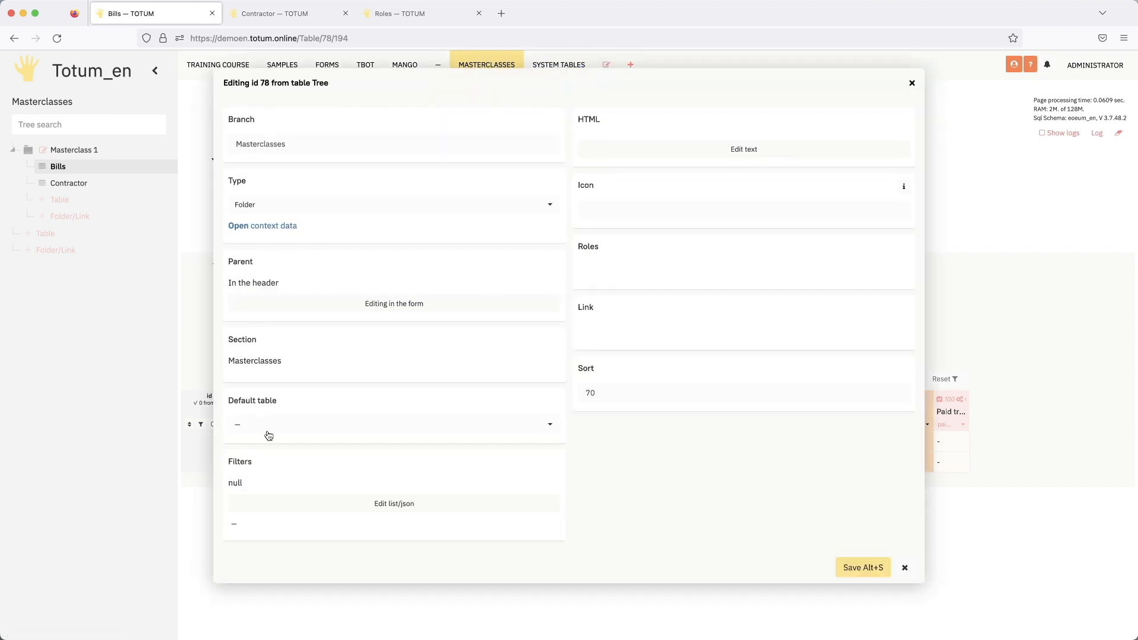
click(308, 425)
click(261, 483)
click(840, 567)
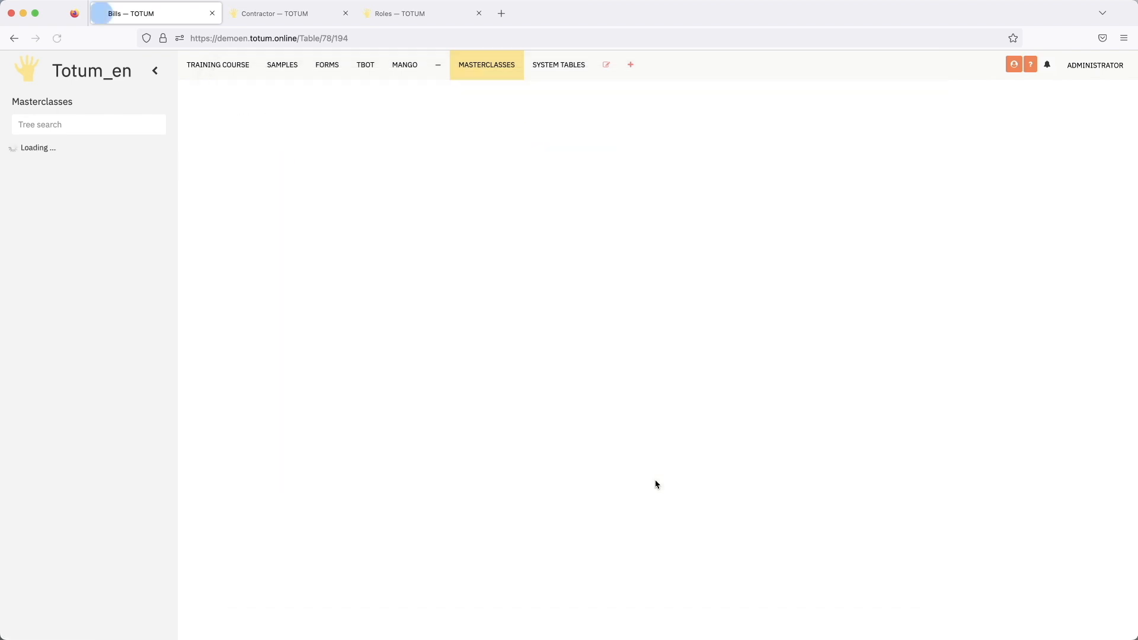
click(405, 65)
click(491, 66)
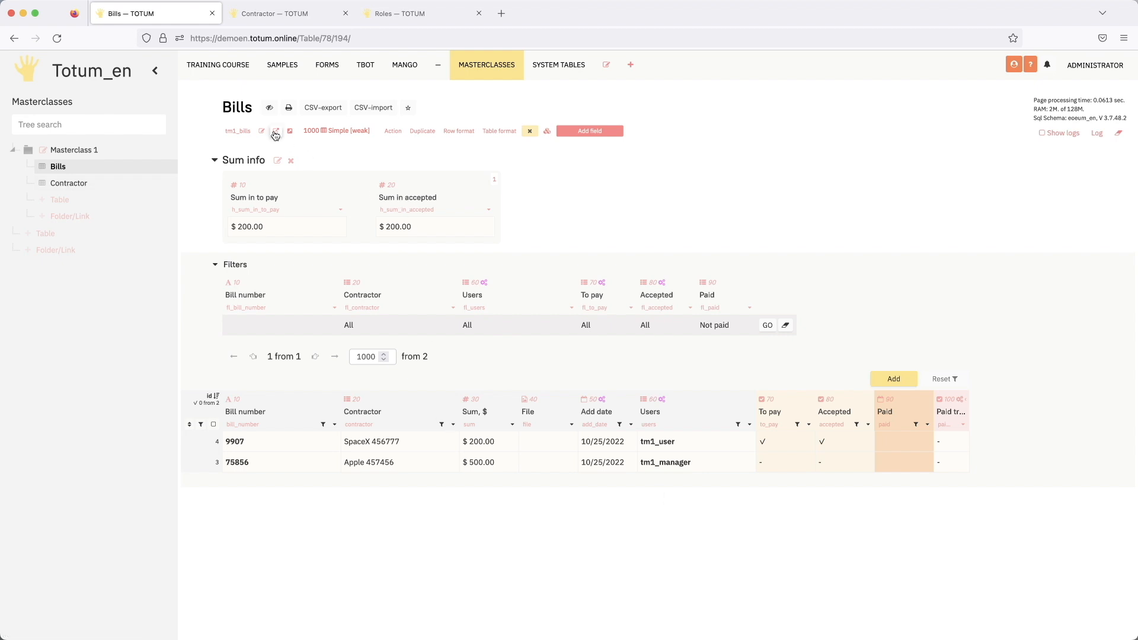
- Switch to the tm1_user account and add the Bills table to its favorites
click(1099, 67)
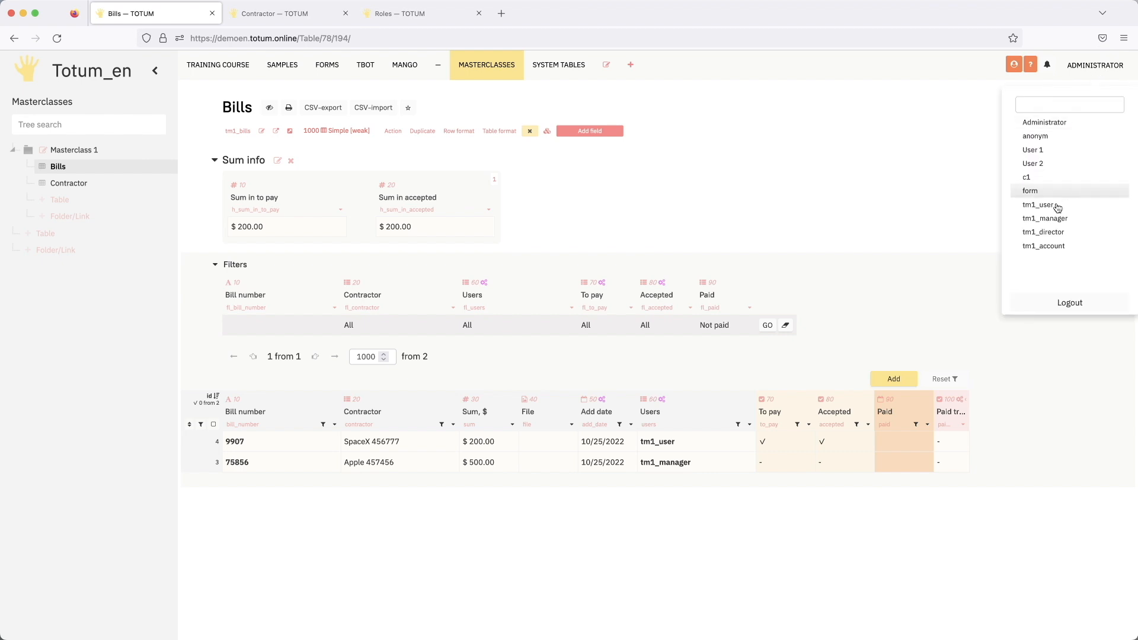
click(1049, 205)
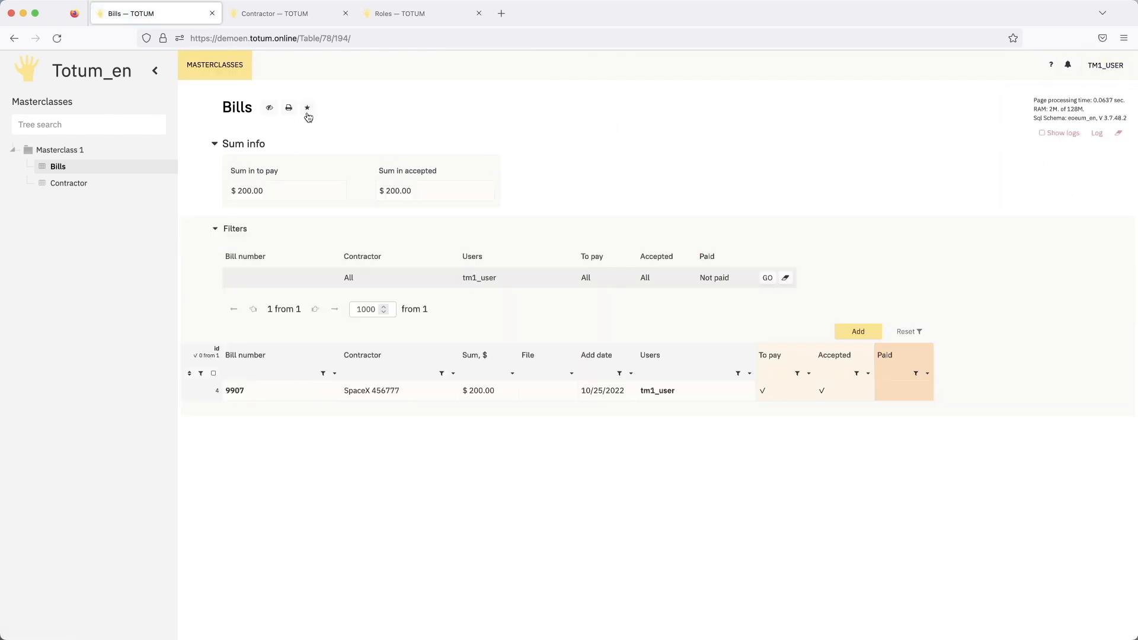
click(307, 108)
- Go to the start page of tm1_user and check that the favorite Bills table opens from there
click(84, 70)
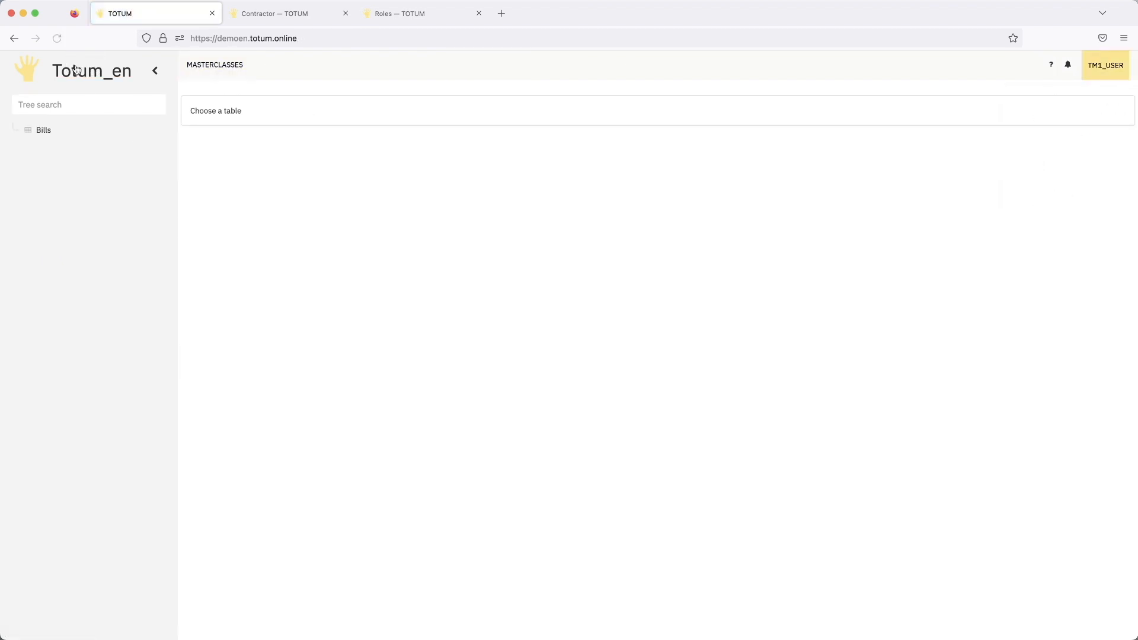
click(41, 131)
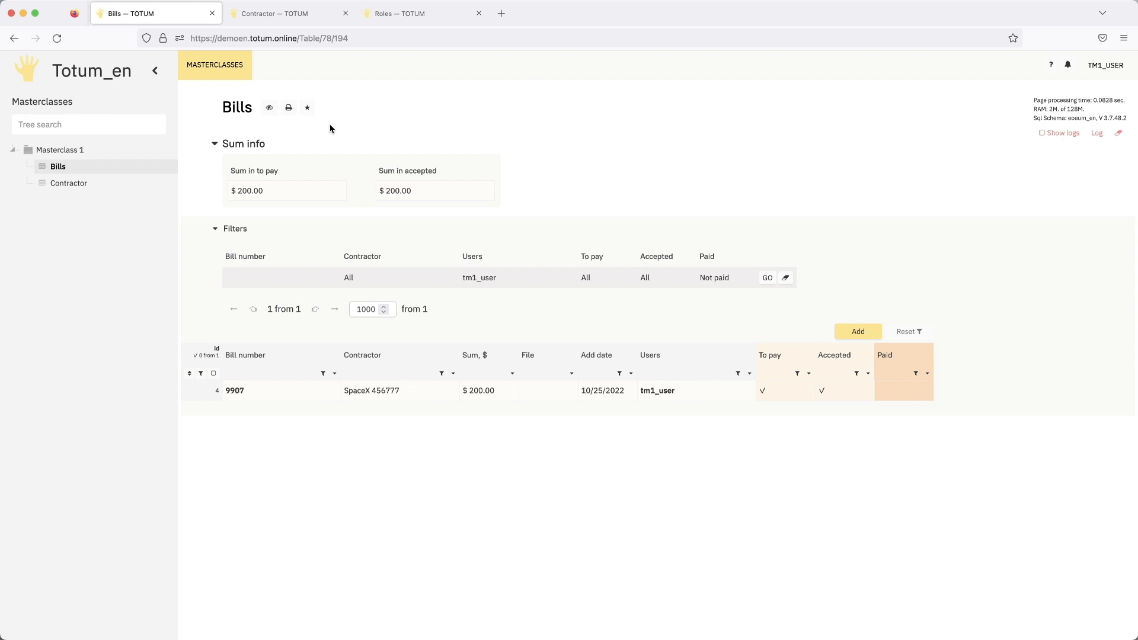
click(108, 75)
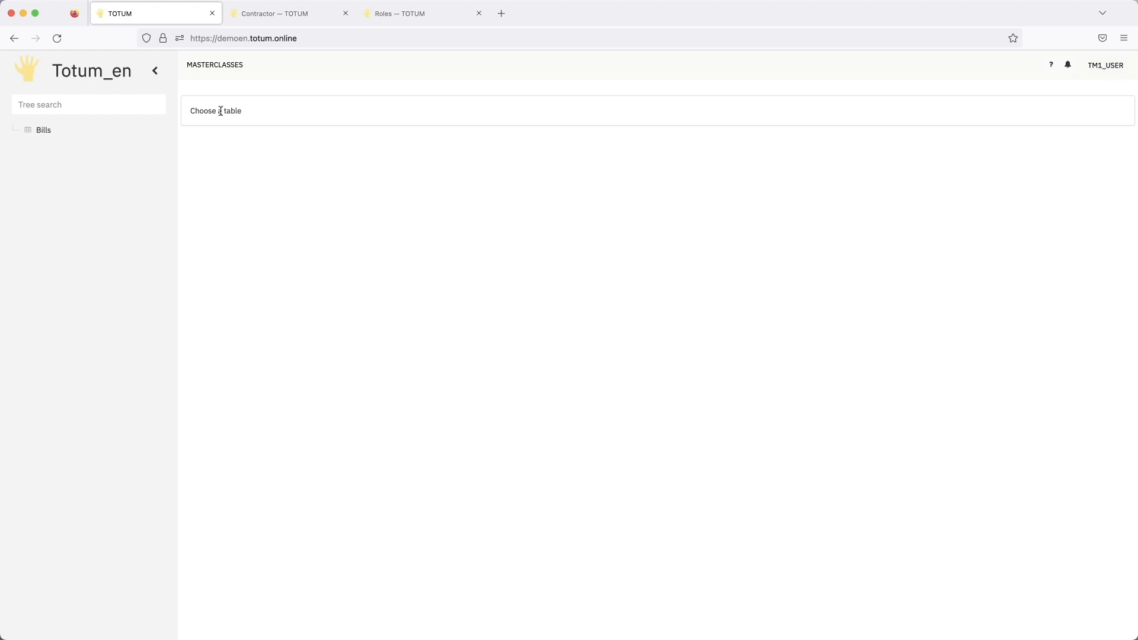
click(43, 134)
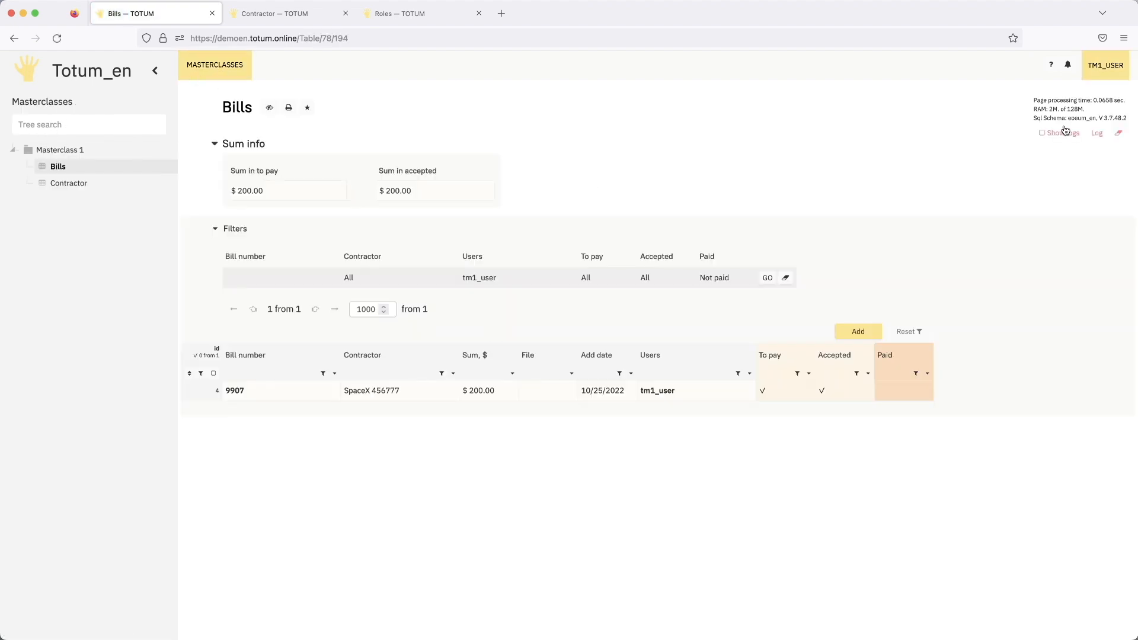
- Switch to the Administrator account and open the Roles table among the system tables
click(1105, 66)
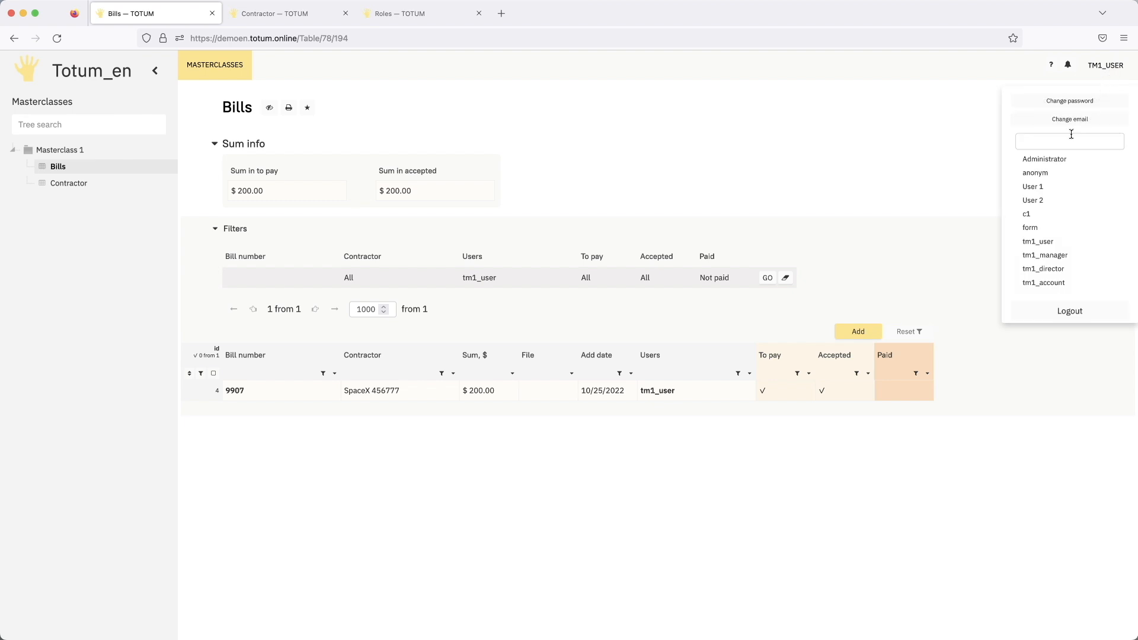
click(1045, 159)
click(550, 70)
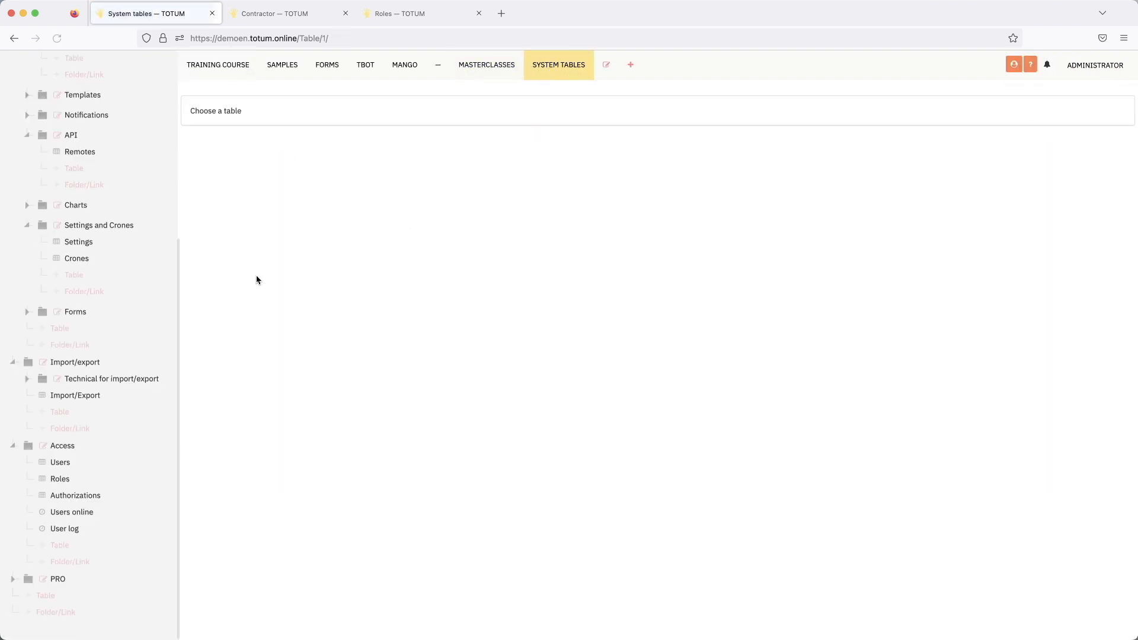
click(59, 476)
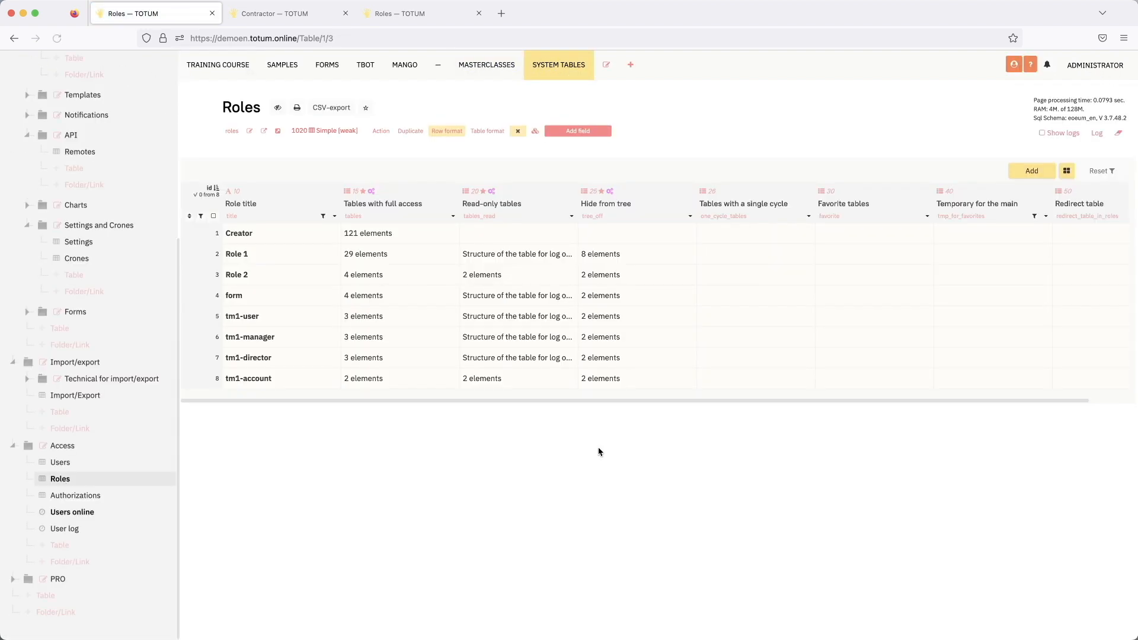
- Set Bills as the redirect table of the tm1-user role
click(803, 320)
scroll(893, 325, right, 2)
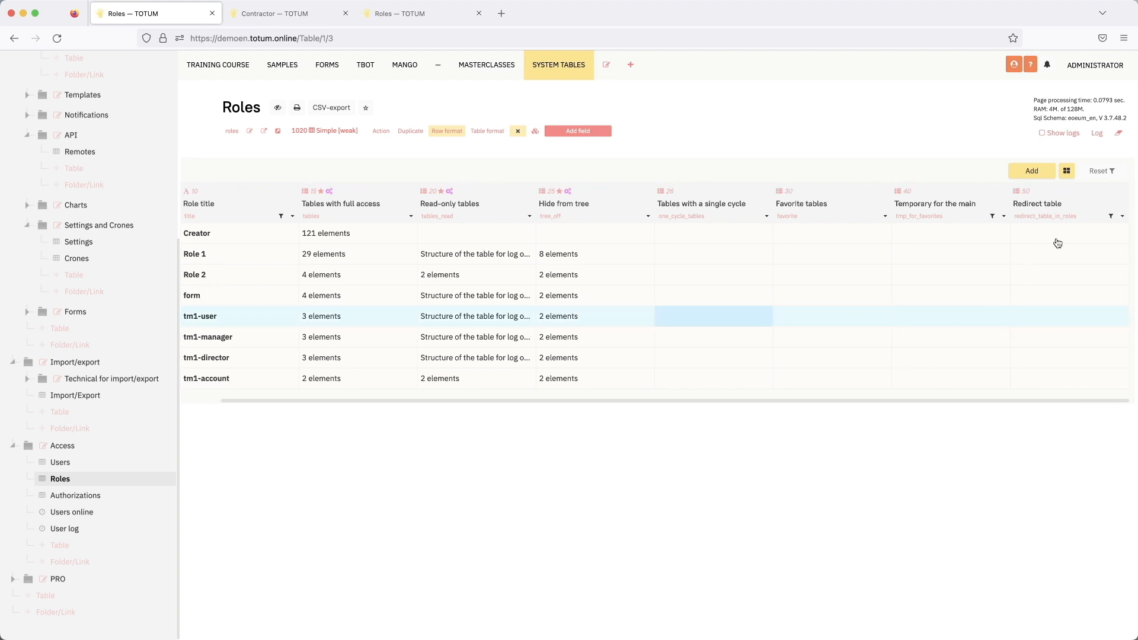
click(1045, 321)
click(1047, 320)
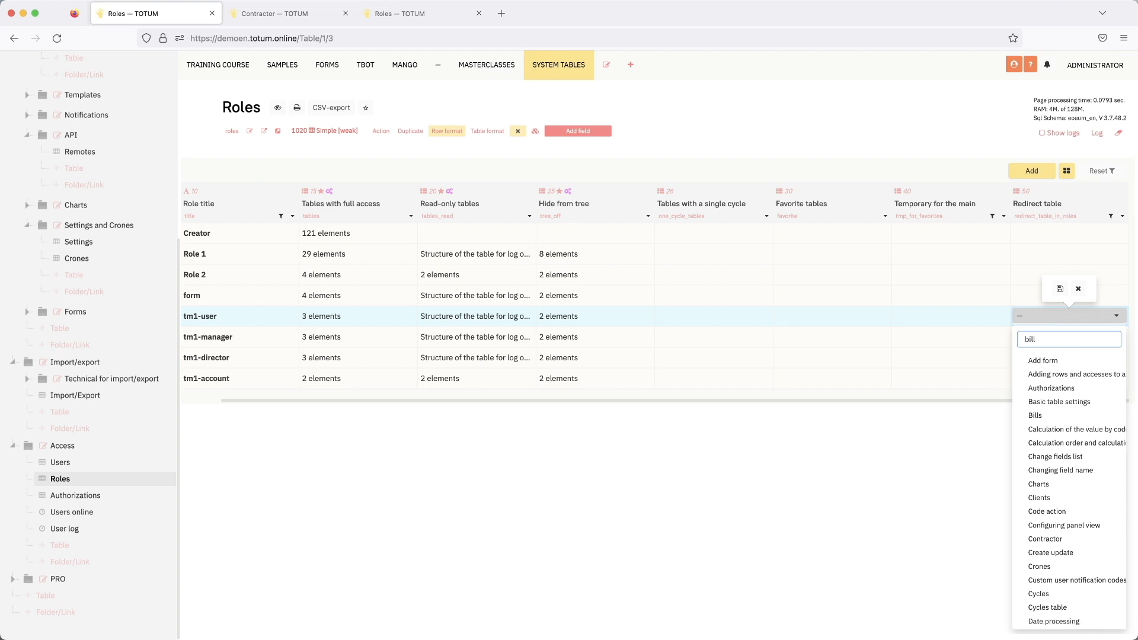
click(1036, 360)
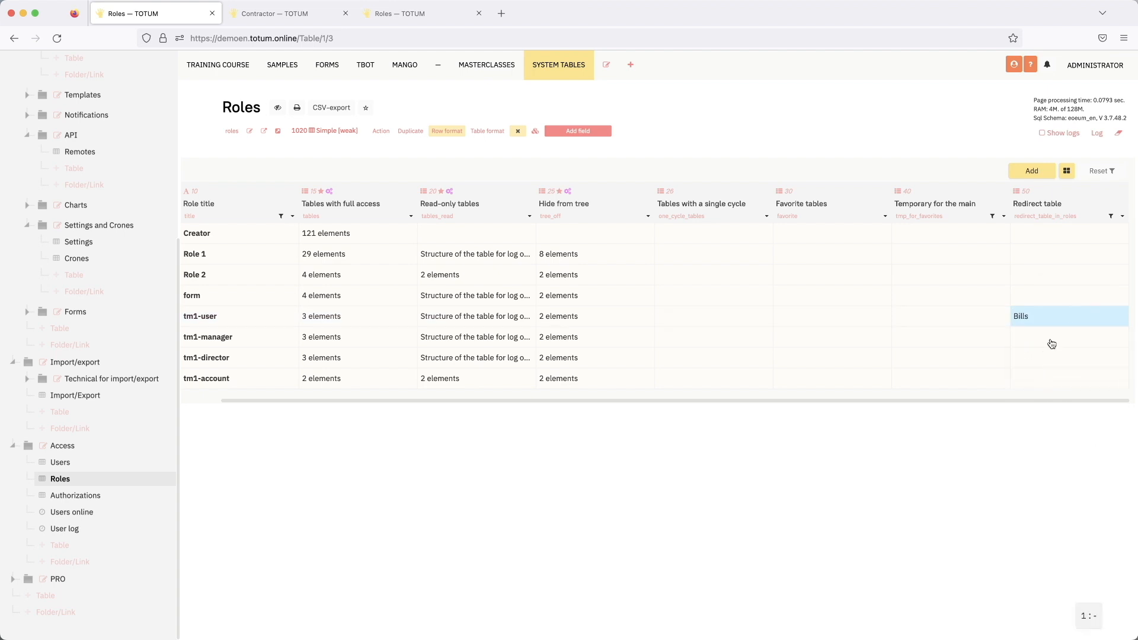
- Set Bills as the redirect table of the tm1-manager, tm1-director and tm1-account roles in one group edit
click(1050, 340)
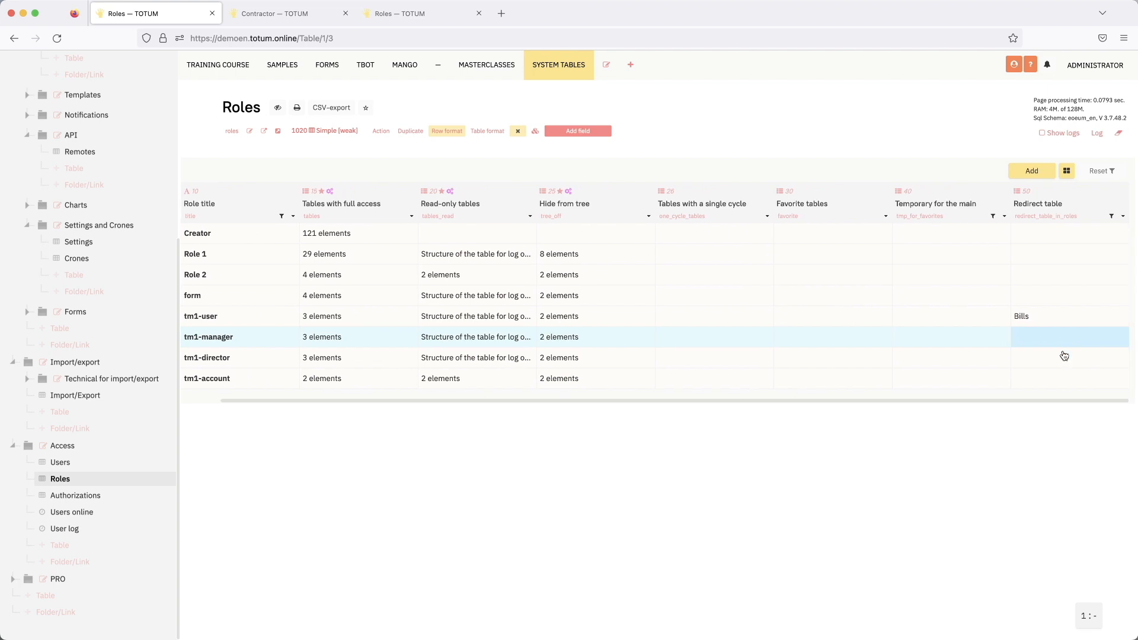
shift+click(1056, 383)
click(1057, 384)
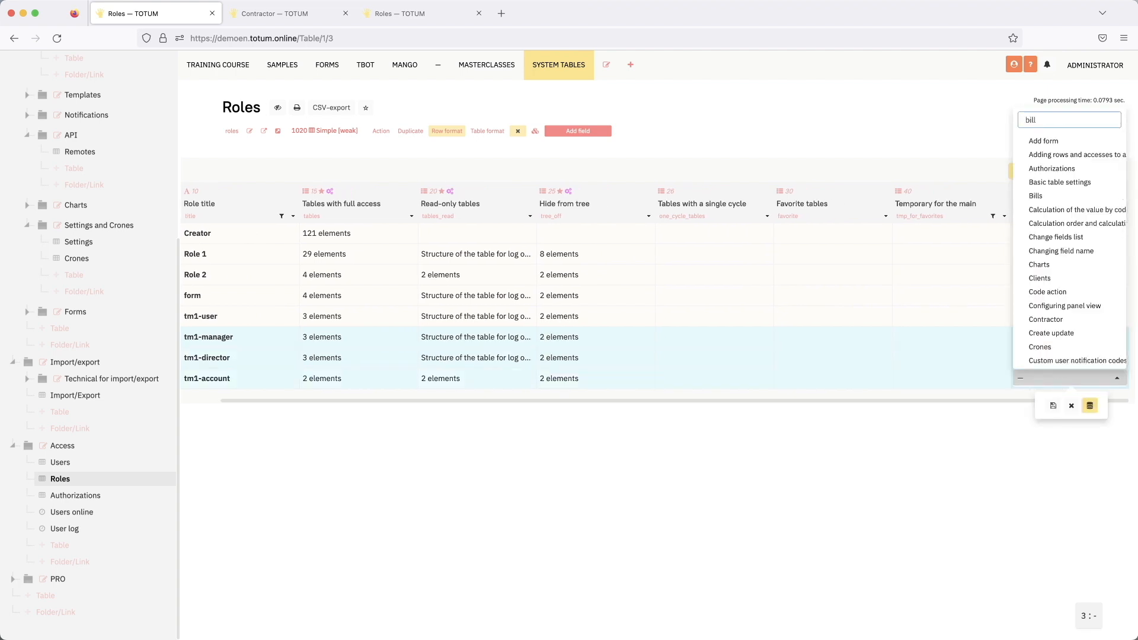
click(1041, 359)
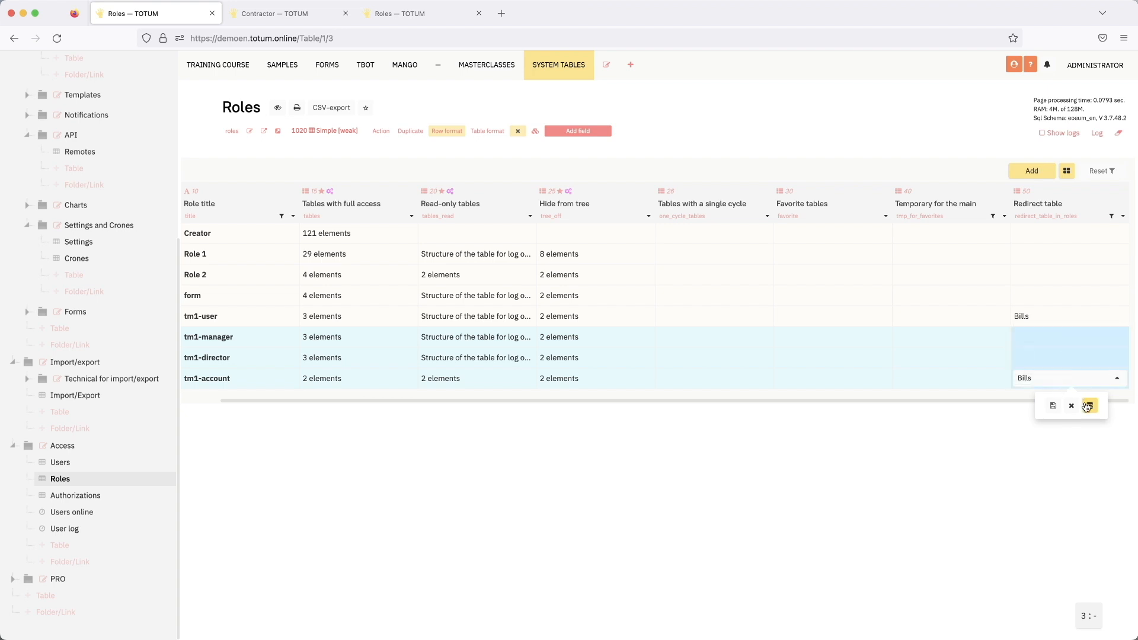
click(1090, 406)
click(1042, 336)
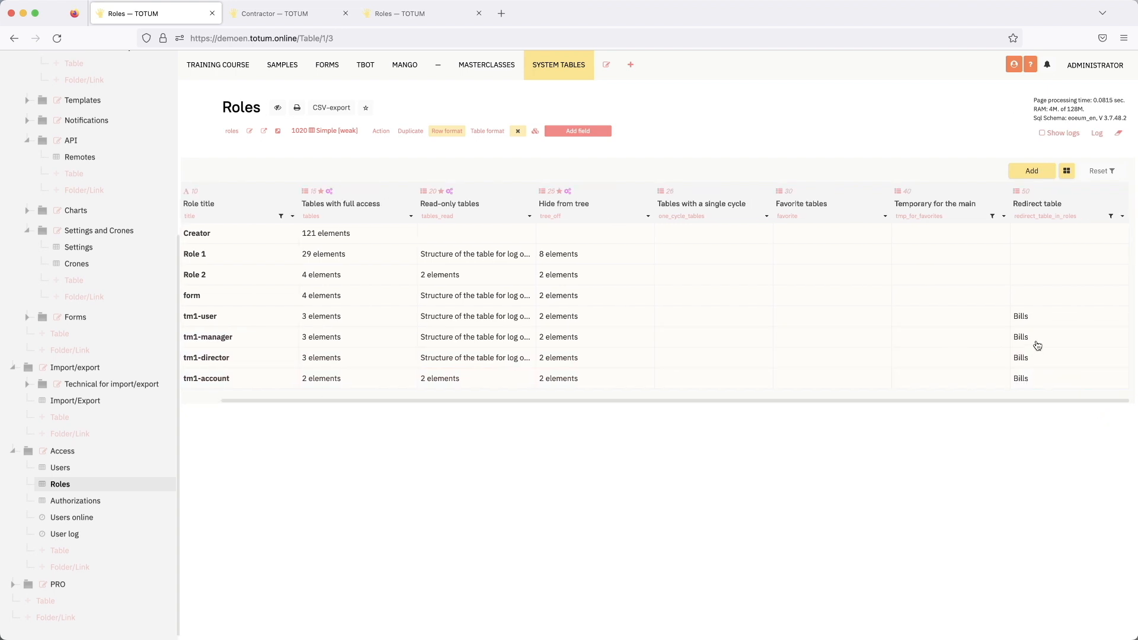
- Log out and log back in as tm1_user with the account password to test the redirect table
click(1094, 66)
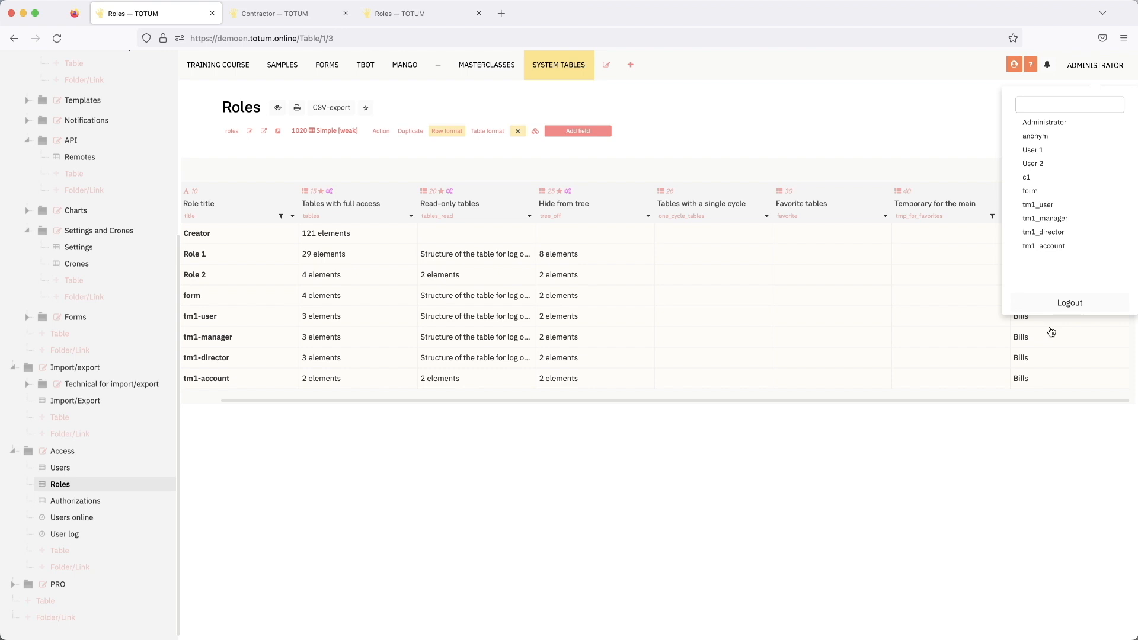
click(1069, 302)
click(516, 205)
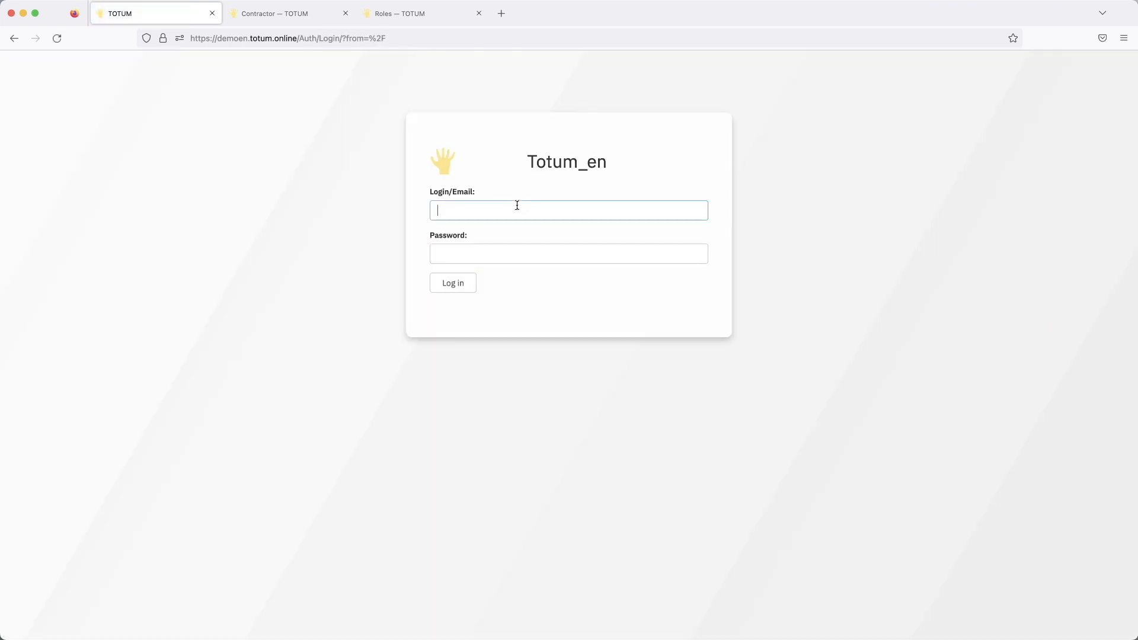
text(tm1)
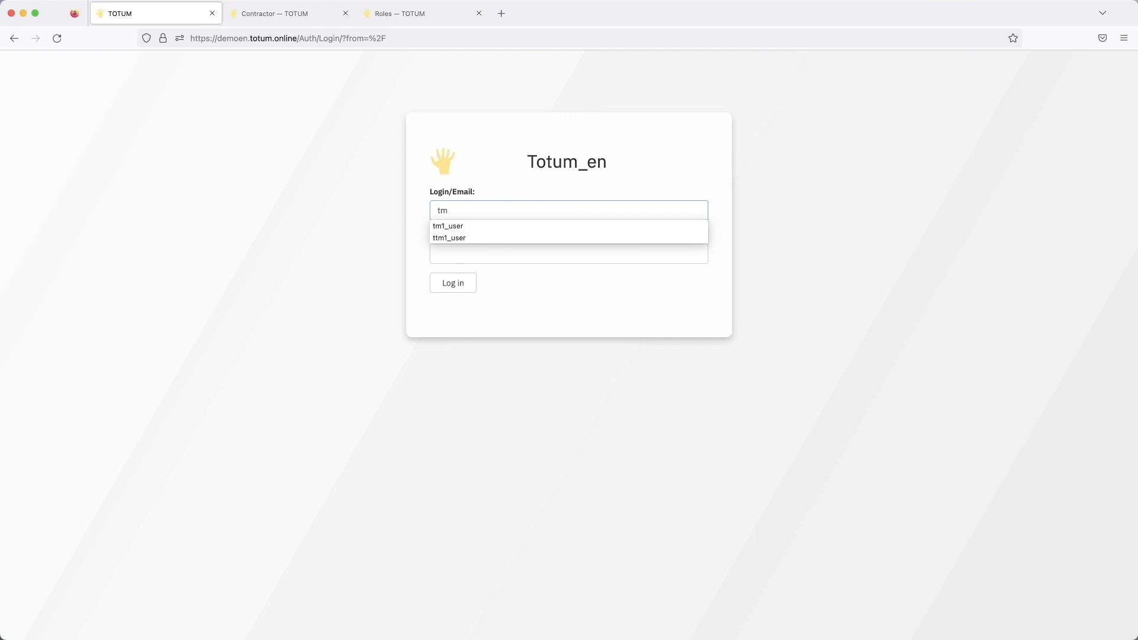
click(507, 227)
click(483, 252)
text(1)
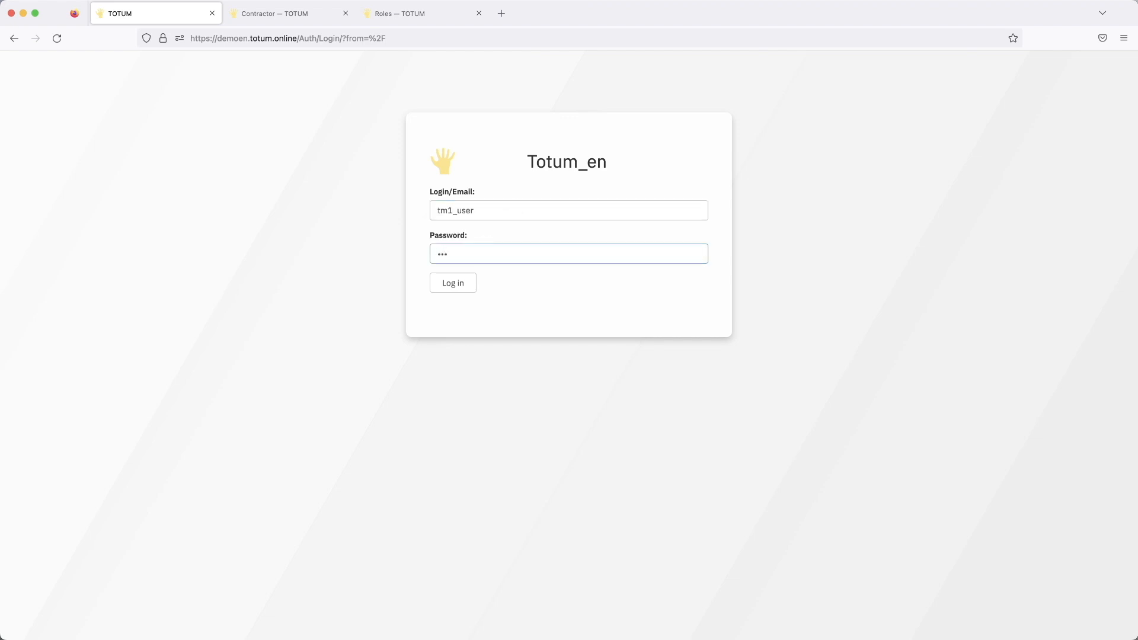
click(454, 283)
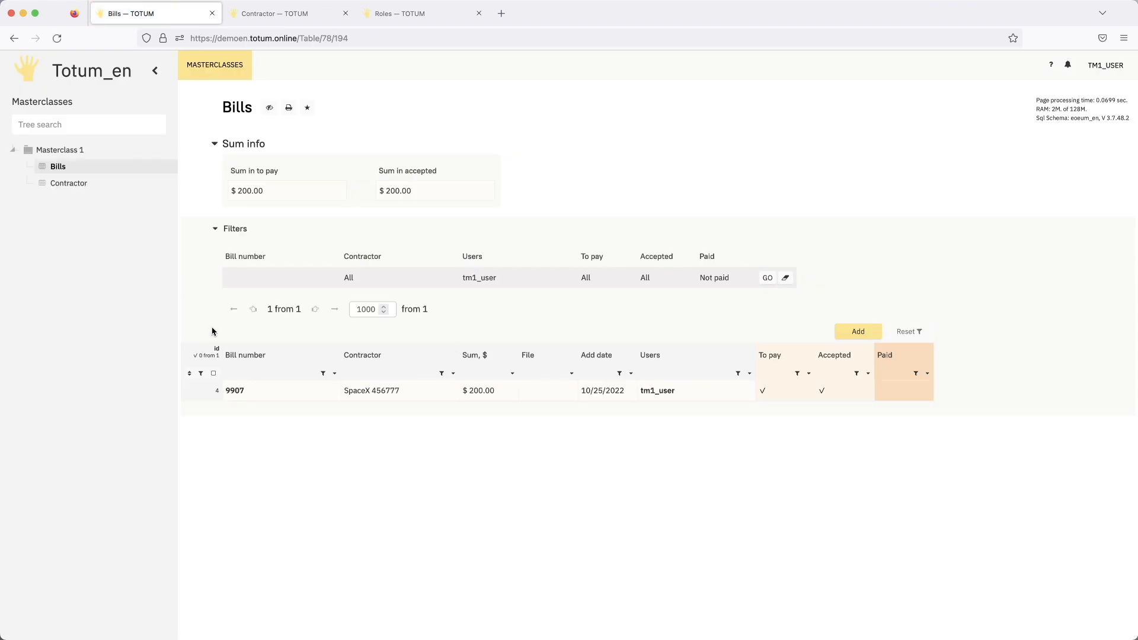